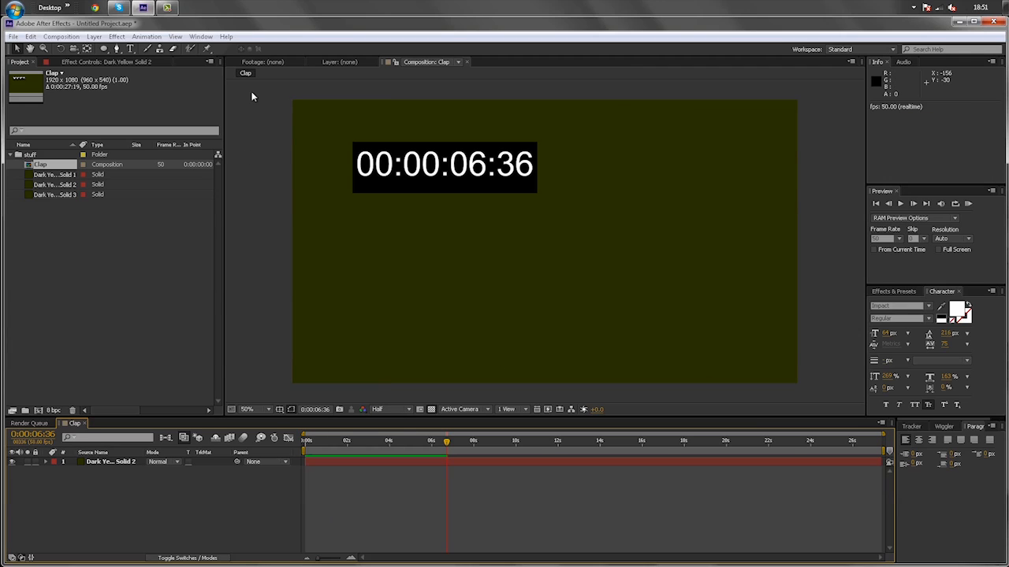
- Create a new 1920 × 1080 composition at 50 fps, keeping the default name and settings
click(73, 38)
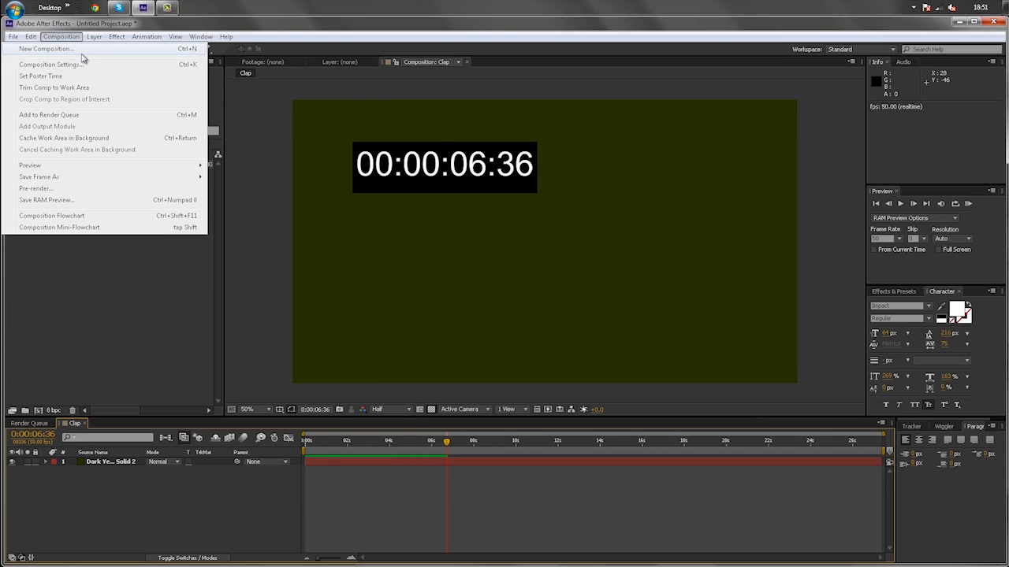
click(82, 52)
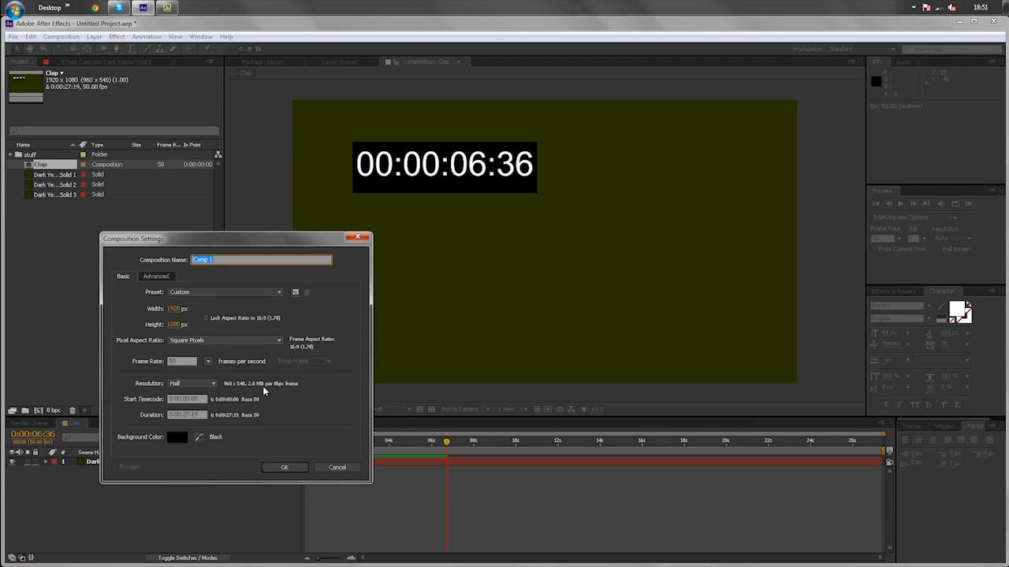
click(278, 468)
mouse_move(314, 446)
mouse_down()
mouse_move(376, 459)
mouse_move(785, 452)
mouse_move(304, 447)
mouse_up()
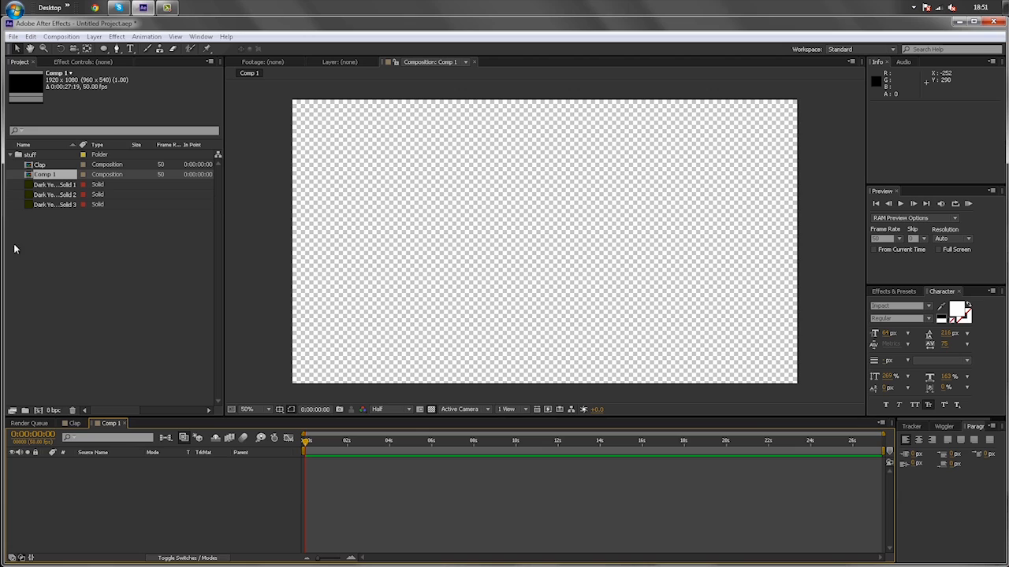
- Import the fin kickedF alpha video from the My Collection folder inside the stock footage elements
click(20, 38)
mouse_move(30, 37)
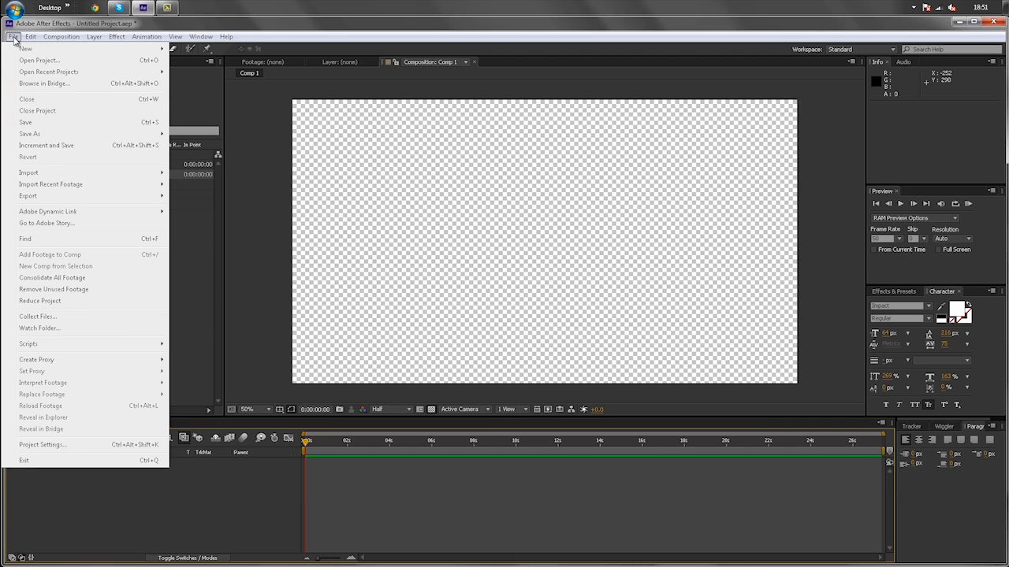
mouse_move(46, 173)
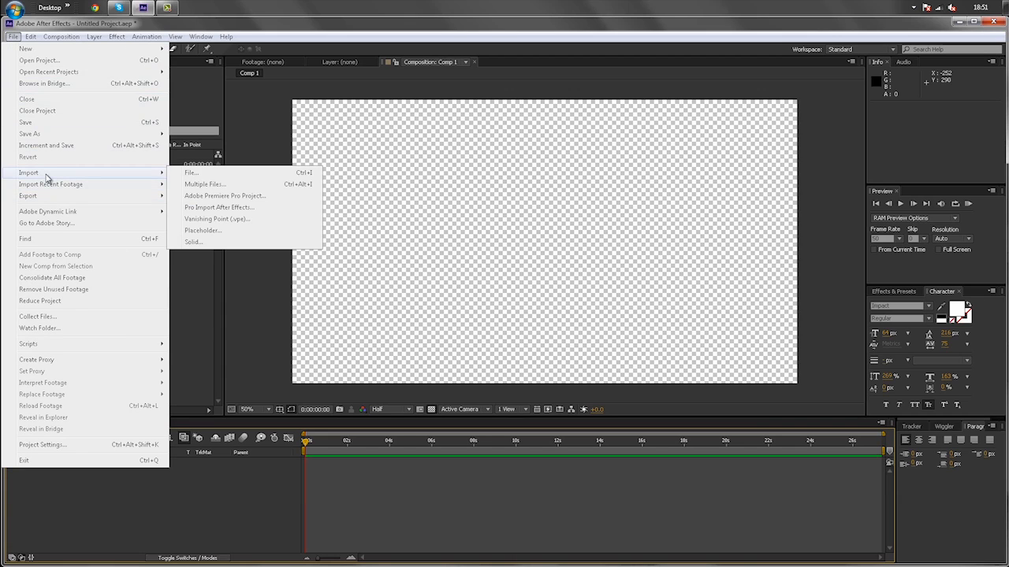
click(192, 172)
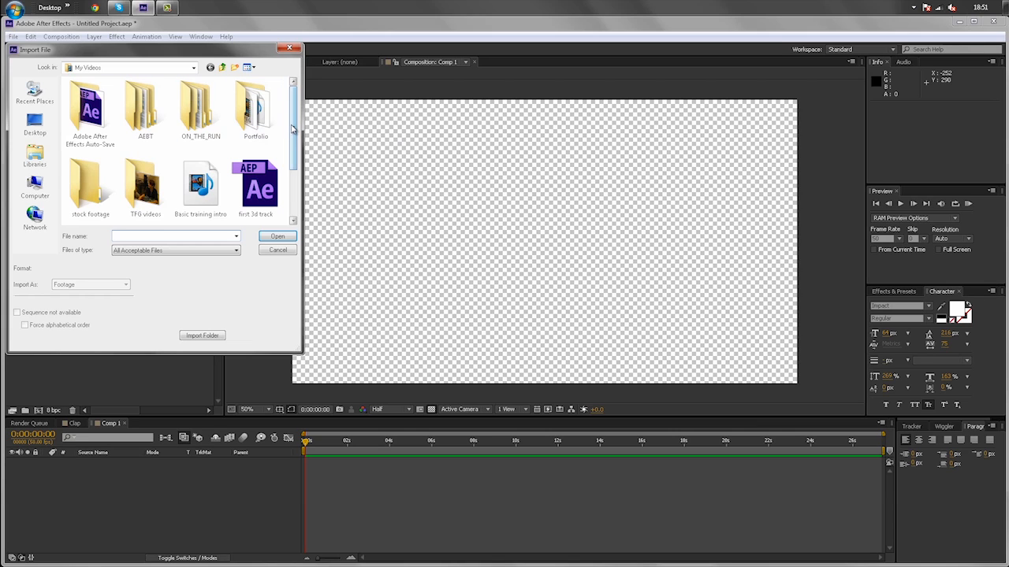
scroll(292, 128, down, 2)
scroll(299, 125, up, 2)
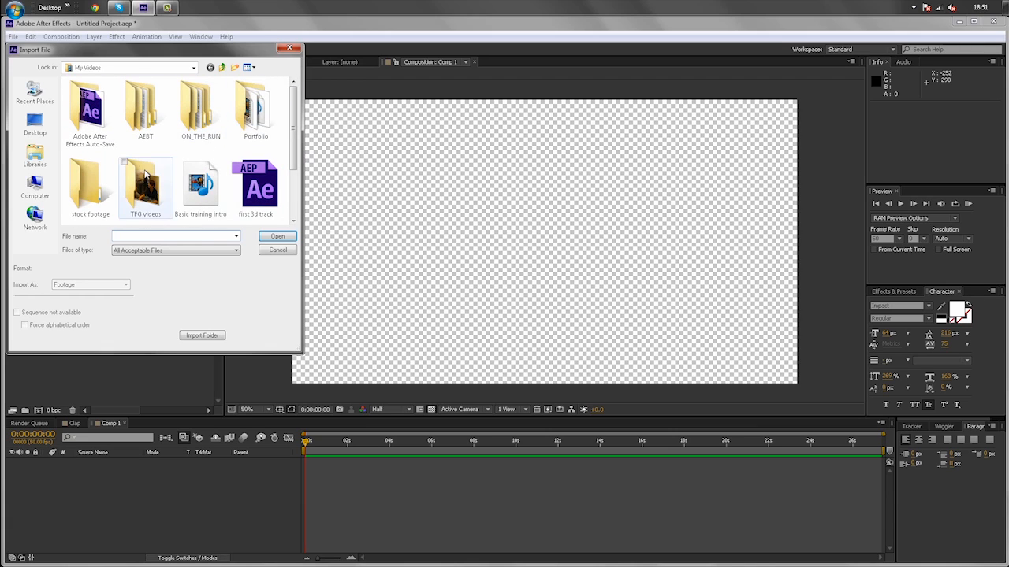
double_click(88, 185)
click(116, 108)
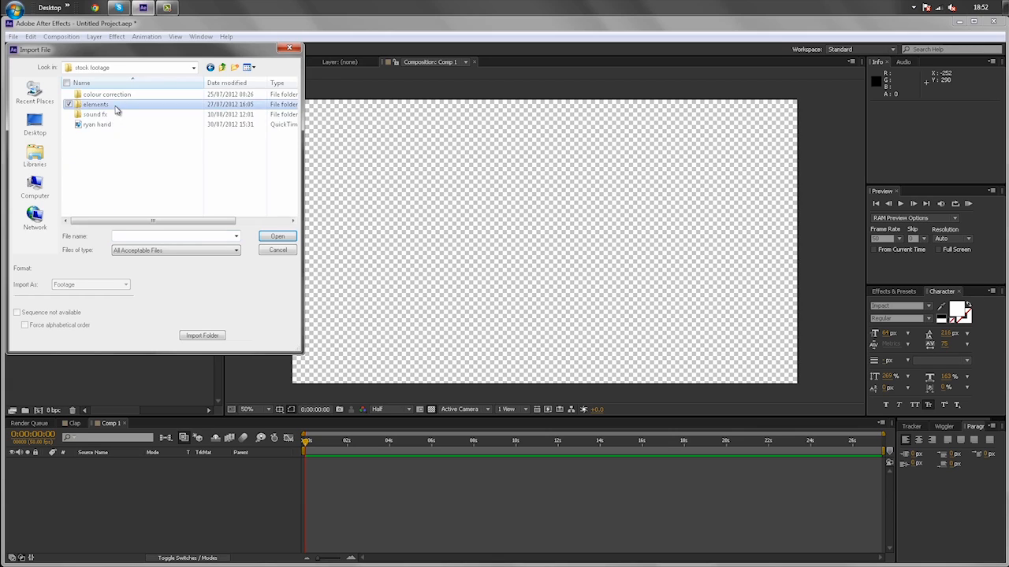
double_click(116, 108)
double_click(151, 114)
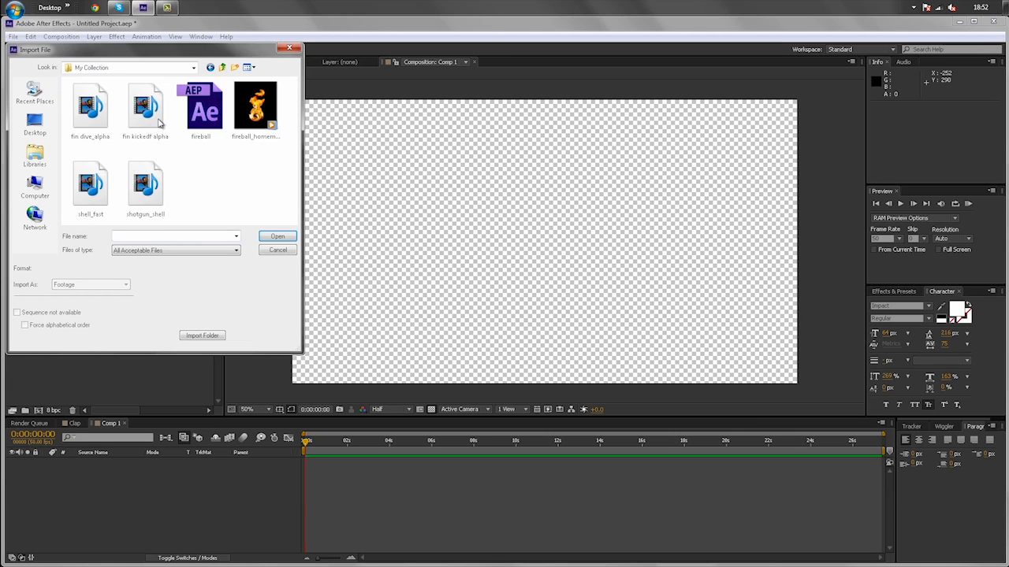
click(145, 110)
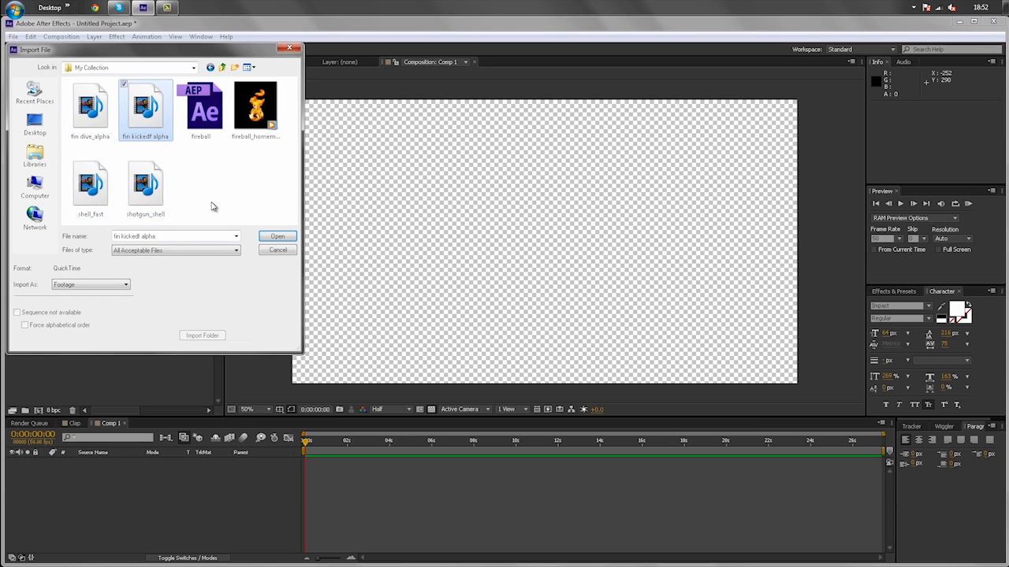
click(275, 237)
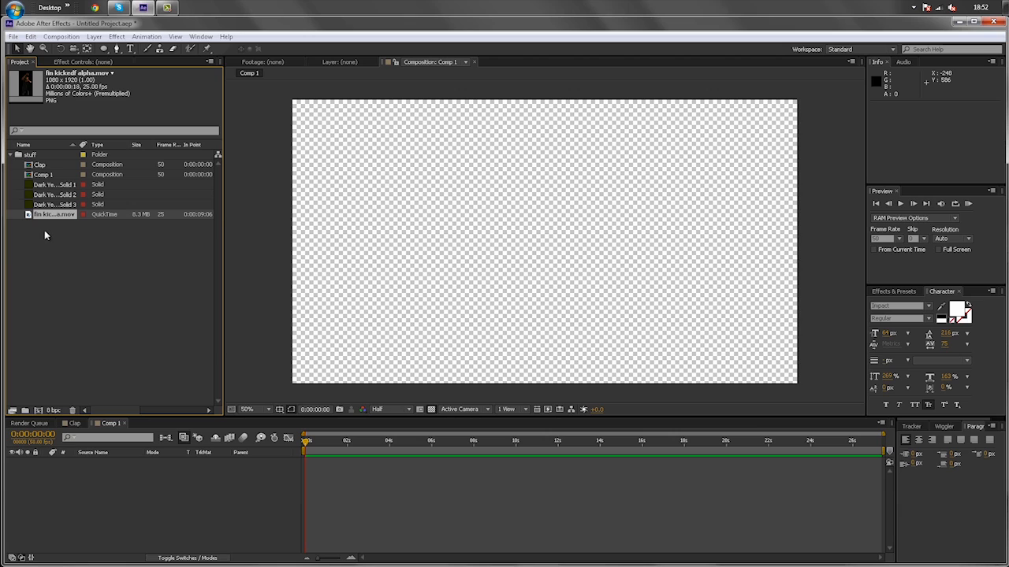
- Add the imported fin kickedF alpha clip to Comp 1, starting at the first frame
drag(41, 217, 561, 229)
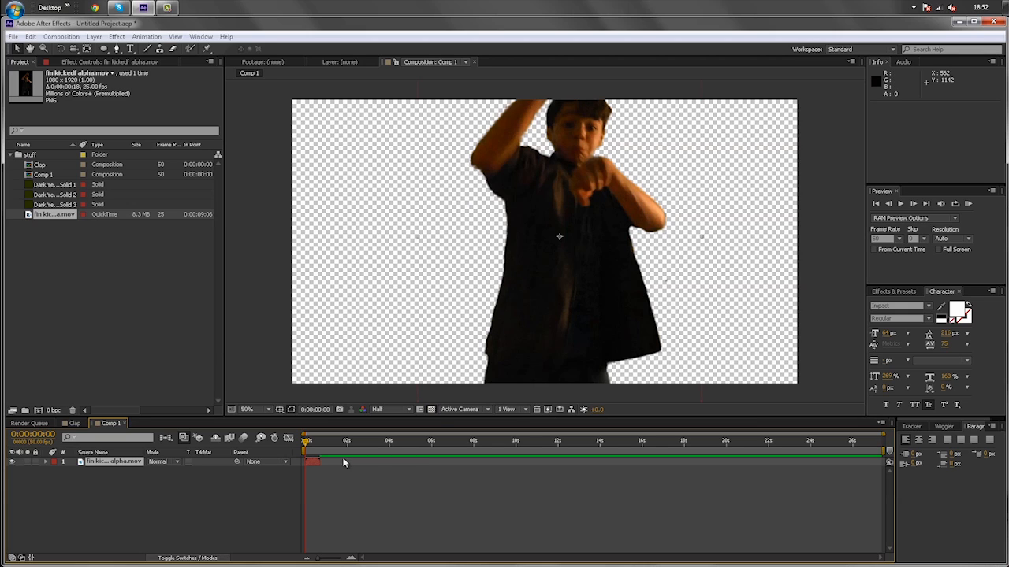
mouse_move(309, 446)
mouse_down()
mouse_move(322, 444)
mouse_move(305, 439)
mouse_up()
- Scale the fin kickedF alpha layer to 51% and reposition it at about 318, 576 in the frame
key(s)
drag(161, 470, 134, 471)
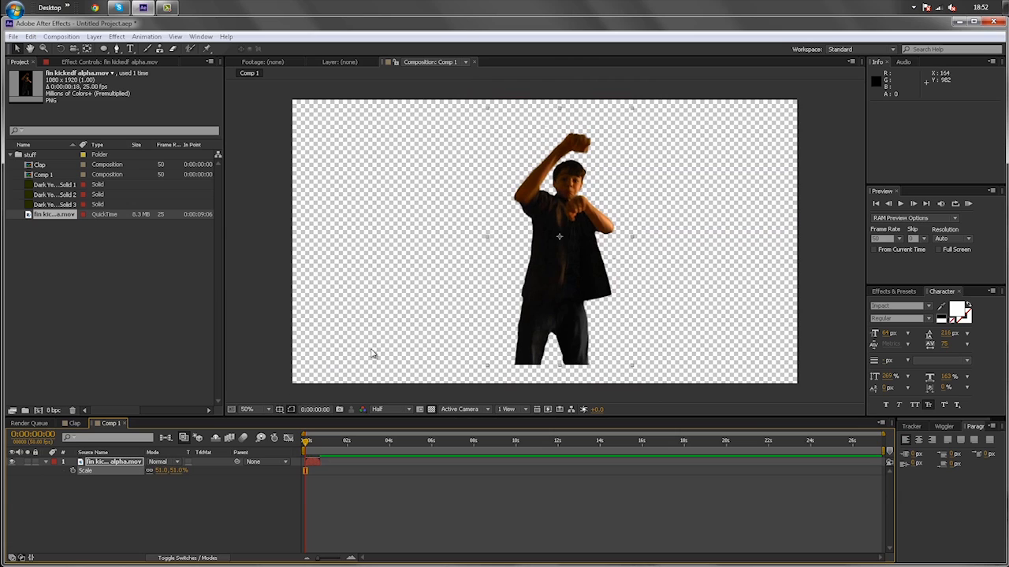
drag(532, 299, 371, 307)
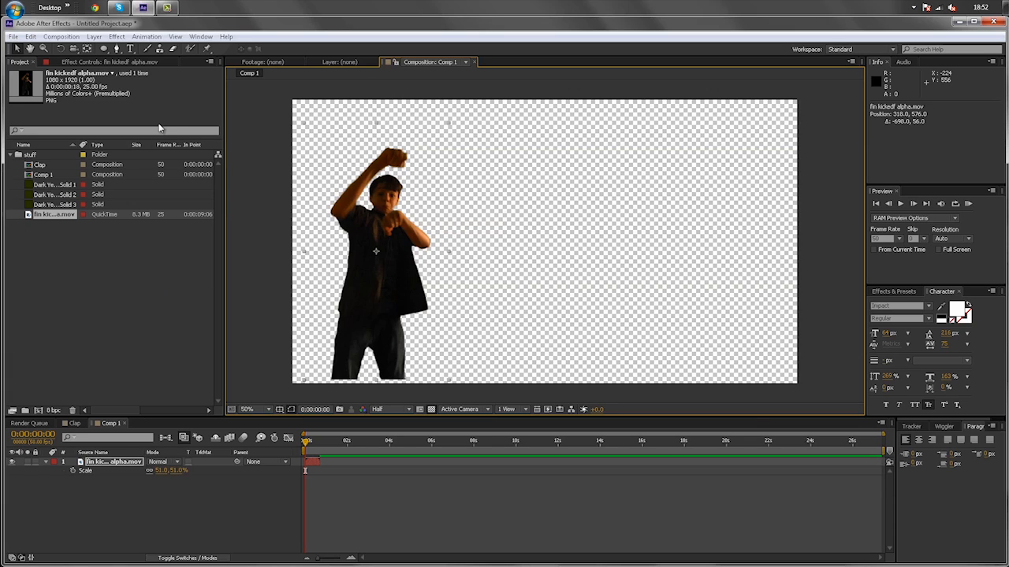
- Bring the ryan hand video into the project from the stock footage folder of the Videos library in Windows Explorer
click(15, 9)
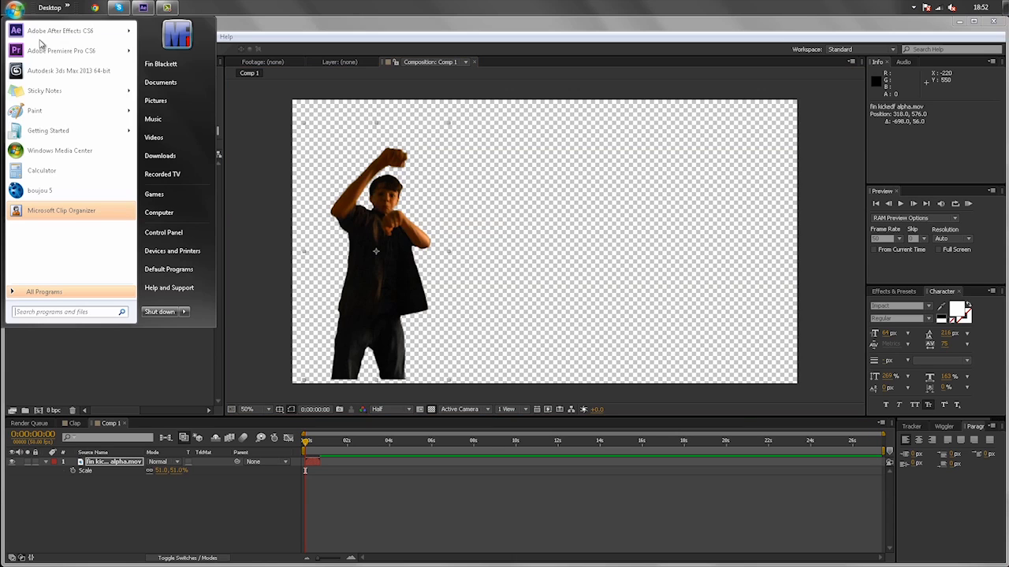
click(154, 138)
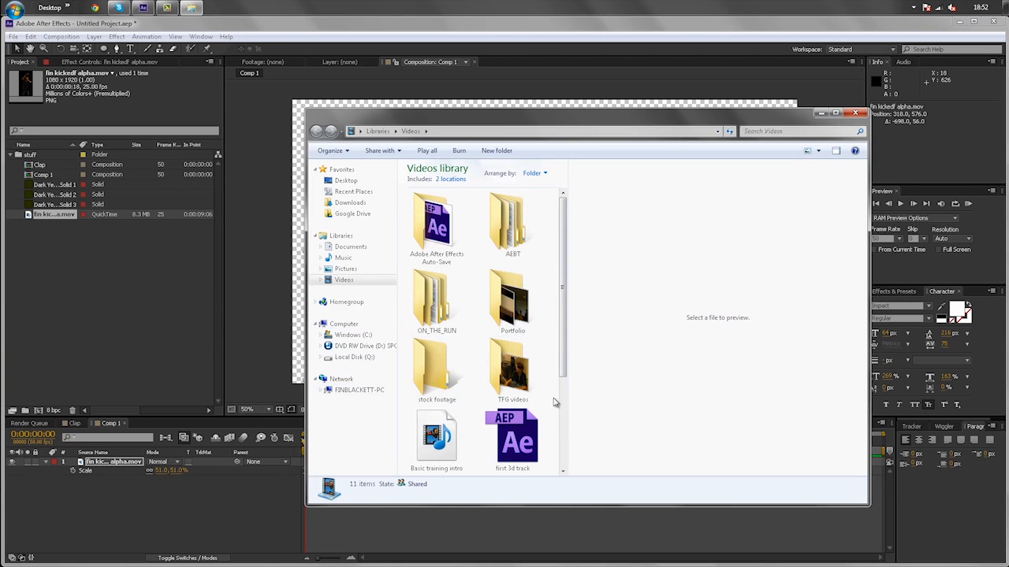
double_click(454, 382)
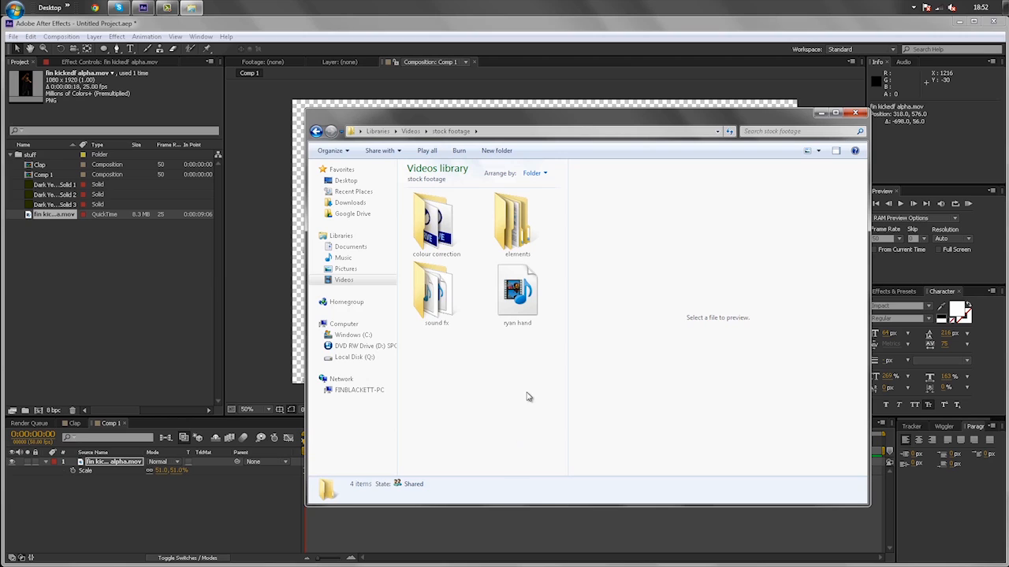
drag(526, 296, 70, 295)
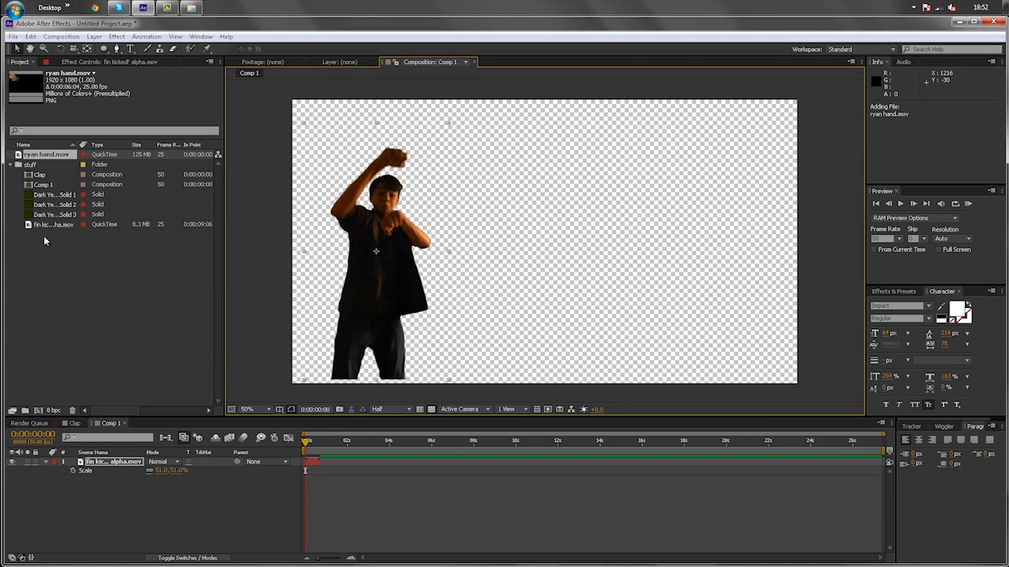
- Try the ryan hand clip as a layer over the fin kickedF alpha clip, preview them together, and delete that layer
drag(43, 156, 138, 455)
drag(364, 157, 482, 214)
key(space)
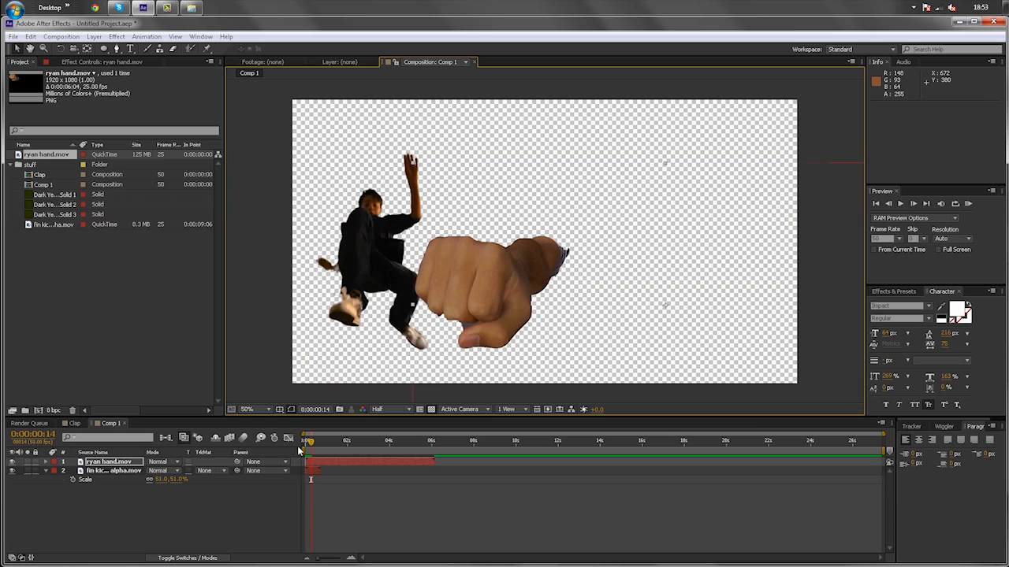
drag(310, 443, 346, 427)
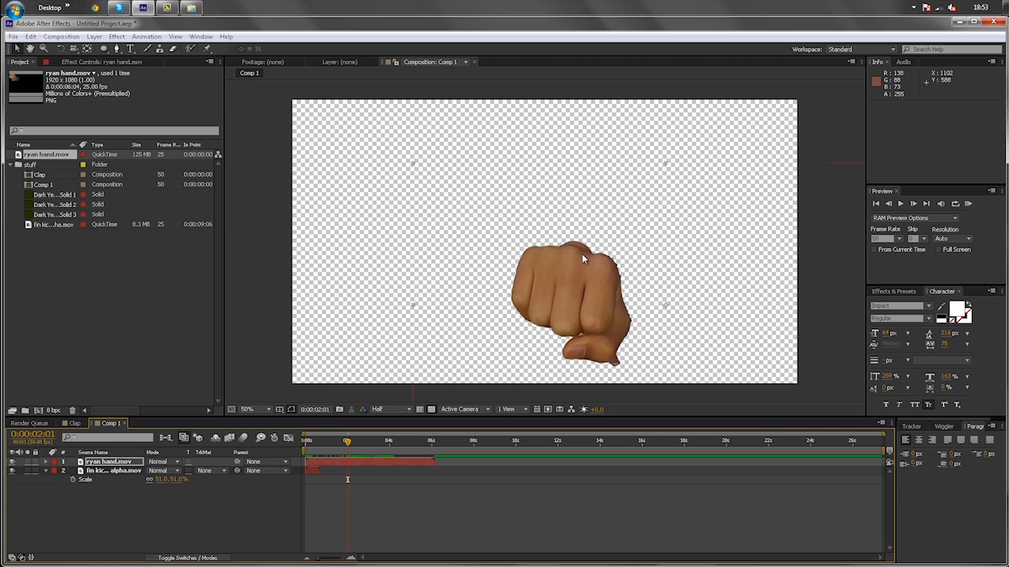
key(Delete)
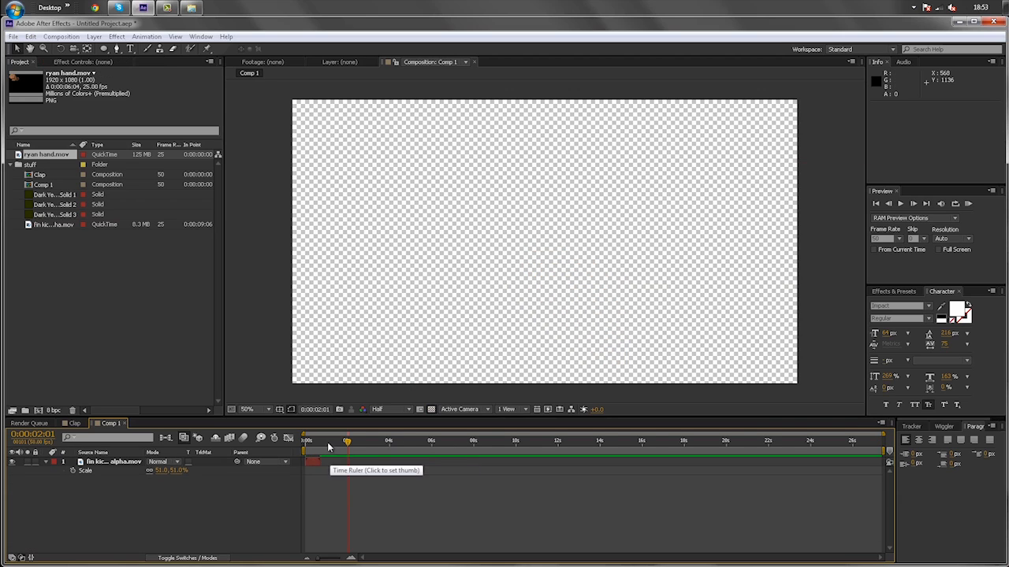
- End the Comp 1 work area at 0:00:00:34, where the fin kickedF alpha clip finishes
click(309, 443)
mouse_move(310, 445)
mouse_down()
mouse_move(321, 449)
mouse_move(303, 451)
mouse_up()
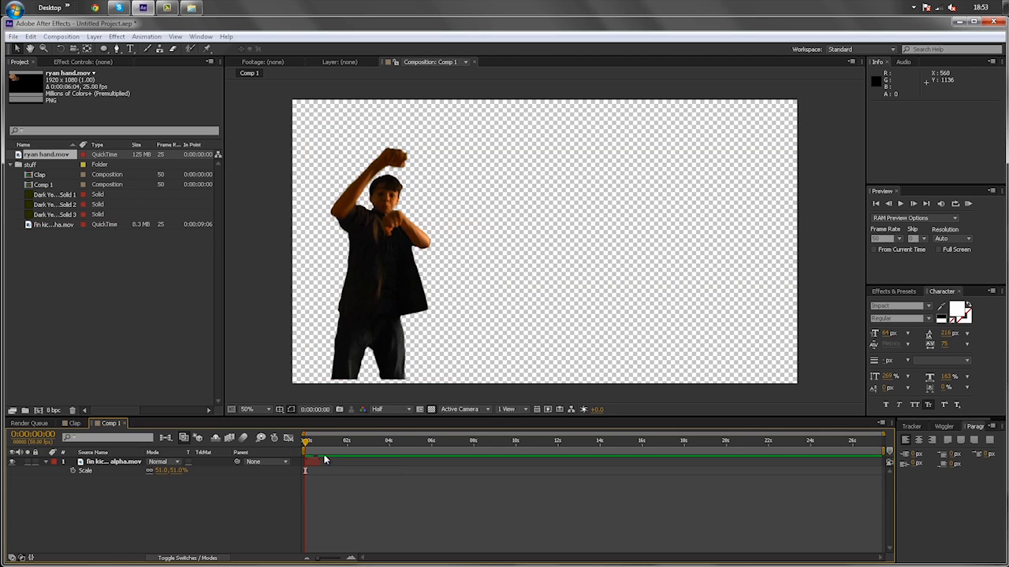
drag(306, 444, 319, 444)
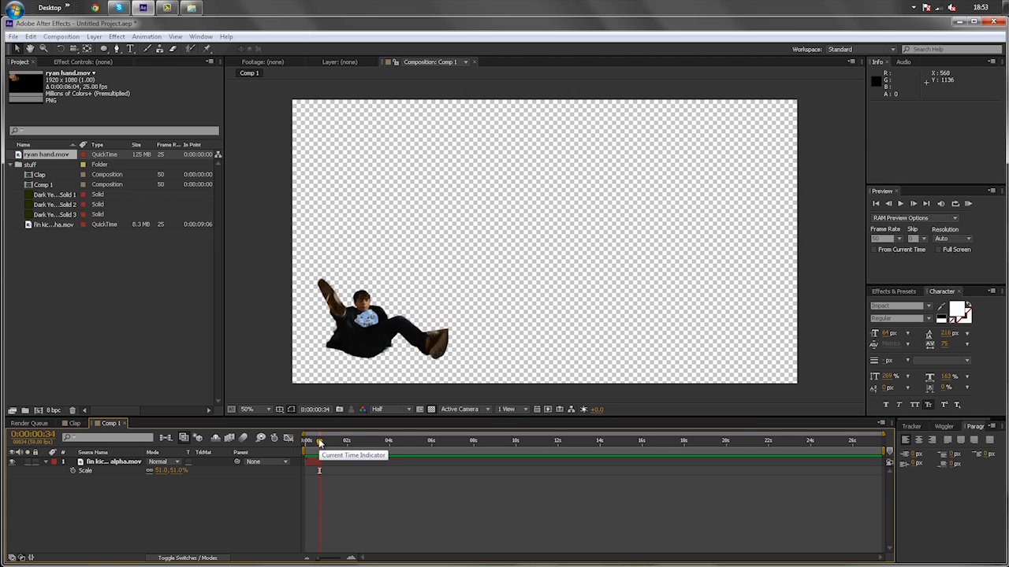
key(n)
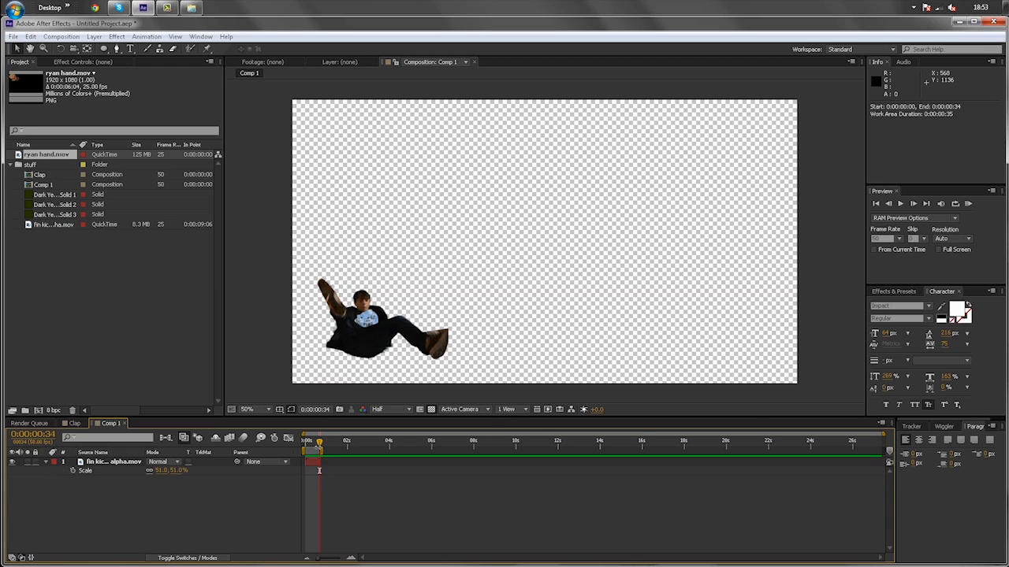
right_click(312, 450)
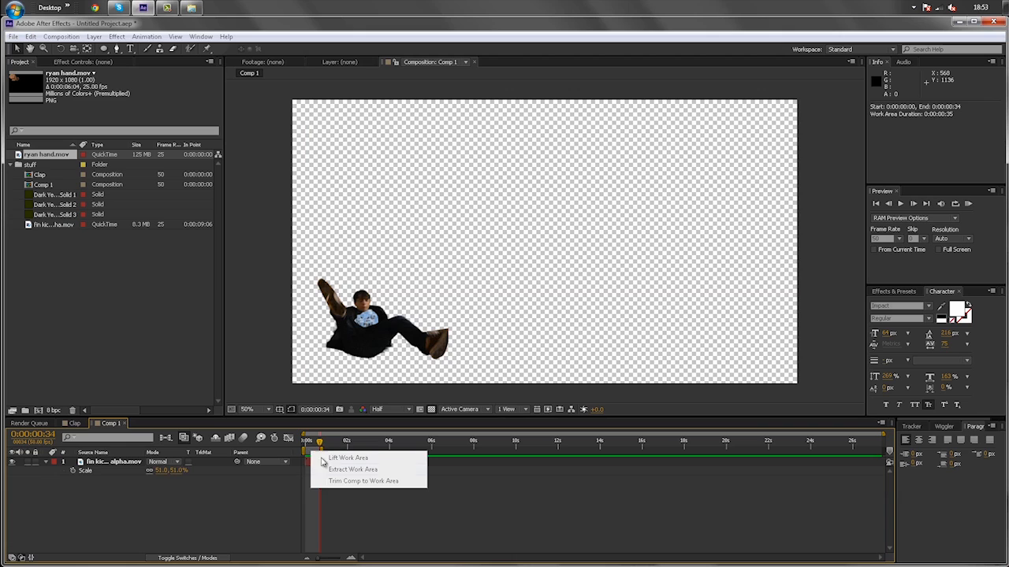
- Trim Comp 1 to the work area and play back the shortened composition up to its last frames
drag(321, 443, 306, 443)
click(313, 461)
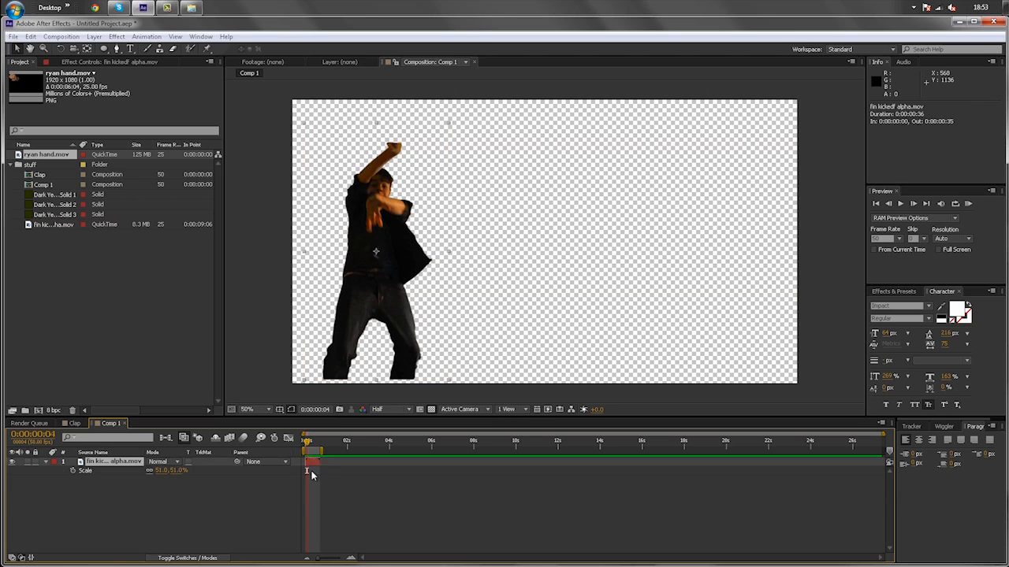
drag(321, 462, 300, 455)
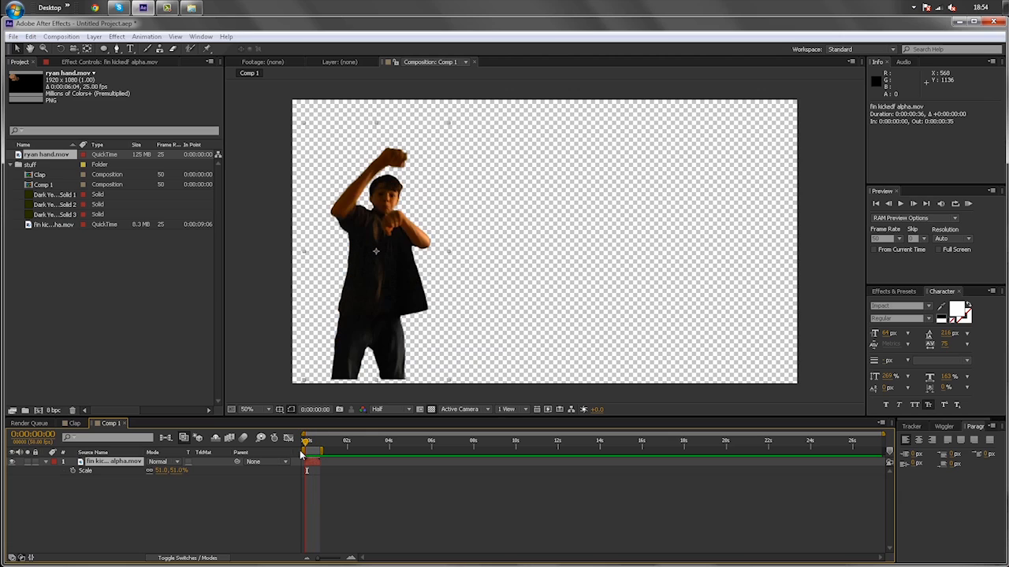
key(space)
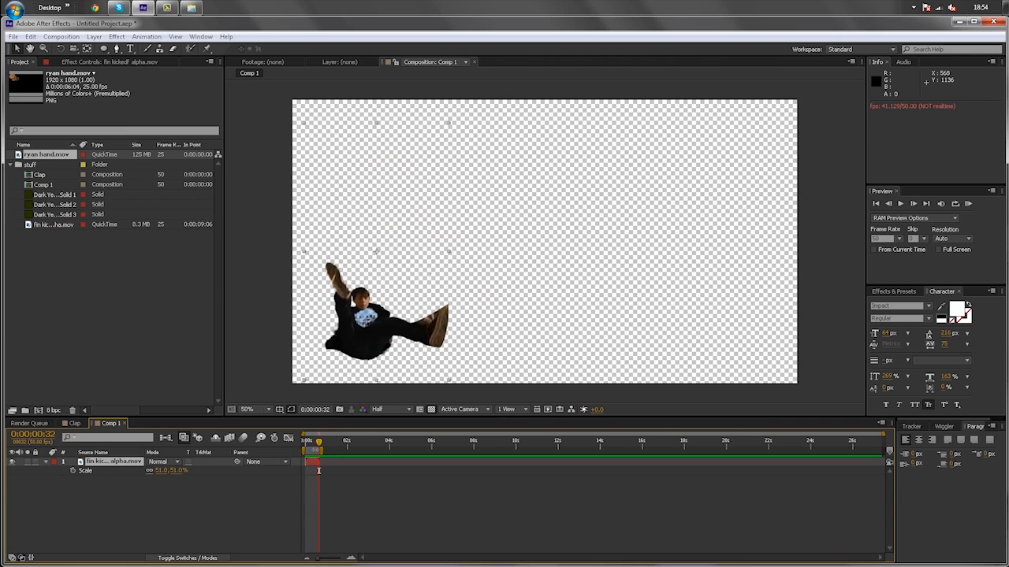
drag(316, 447, 305, 443)
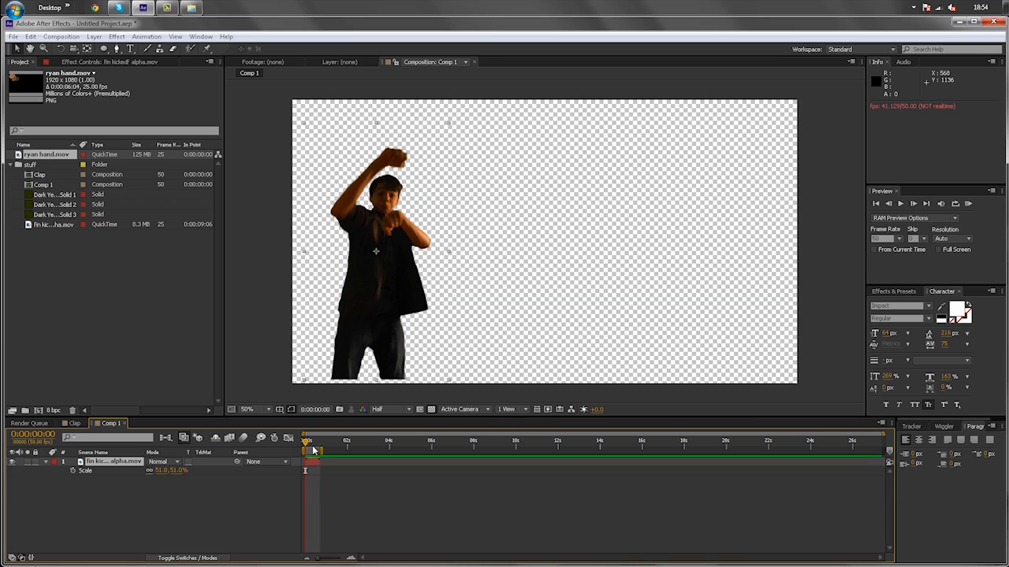
right_click(315, 456)
click(333, 480)
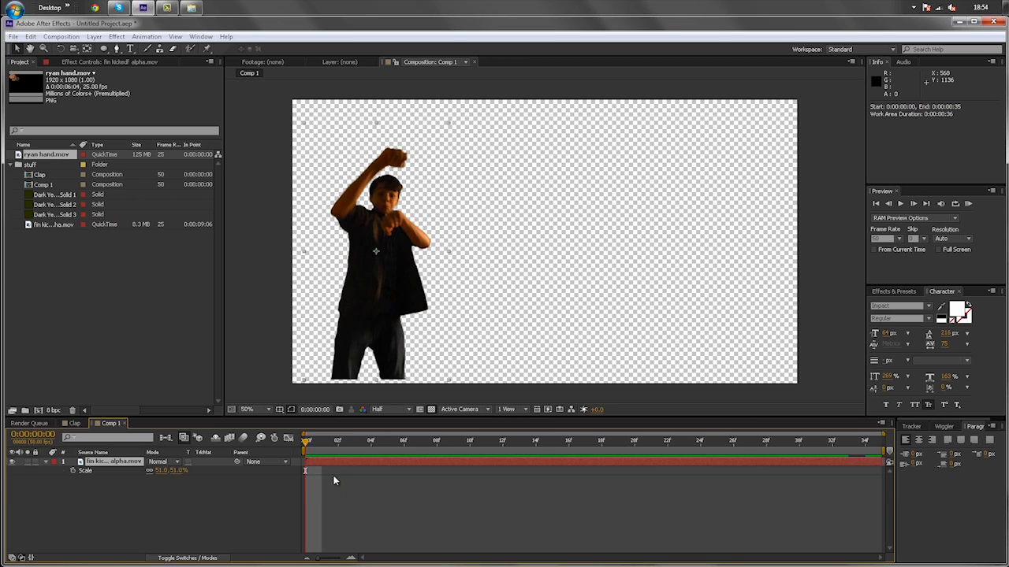
key(space)
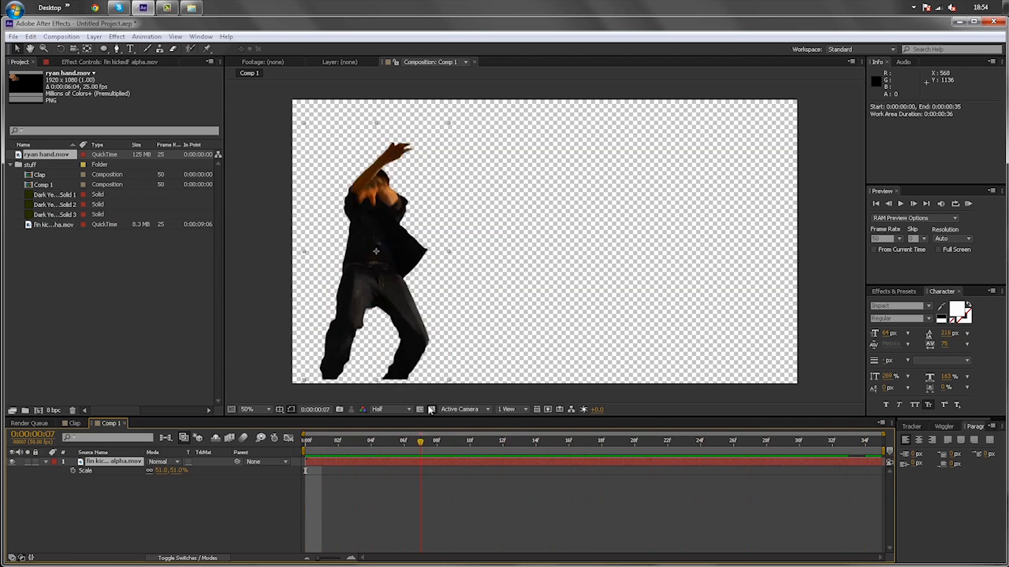
drag(751, 442, 838, 463)
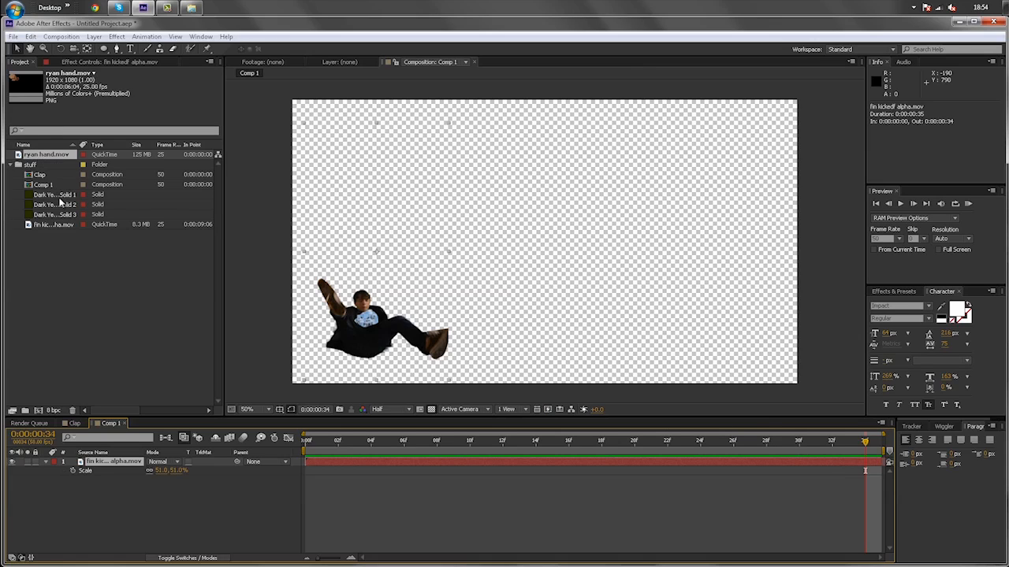
- Create a new composition directly from the fin kickedF alpha footage and scrub to 0:00:09:12 to check the full frame
drag(57, 227, 41, 412)
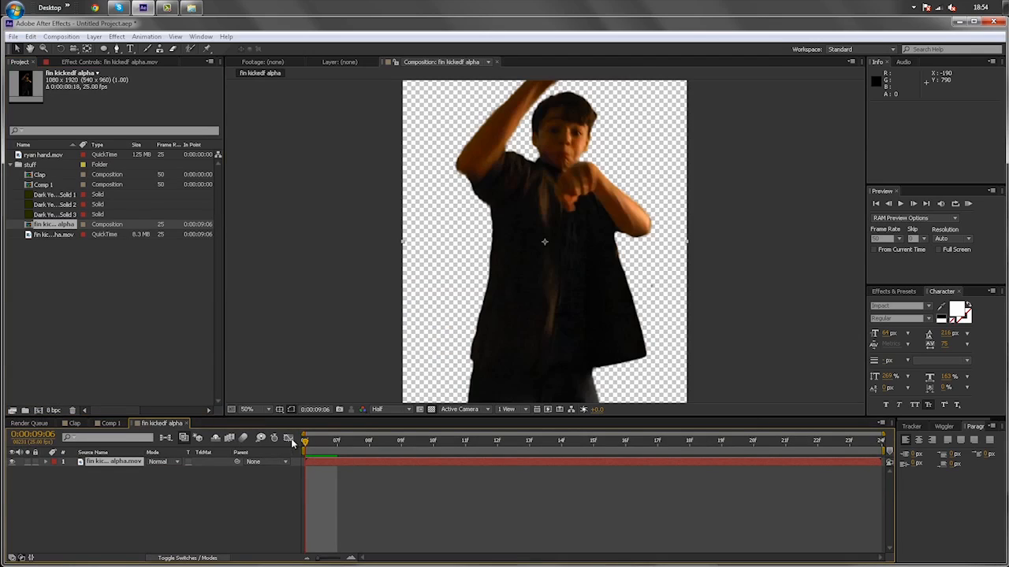
drag(304, 442, 507, 411)
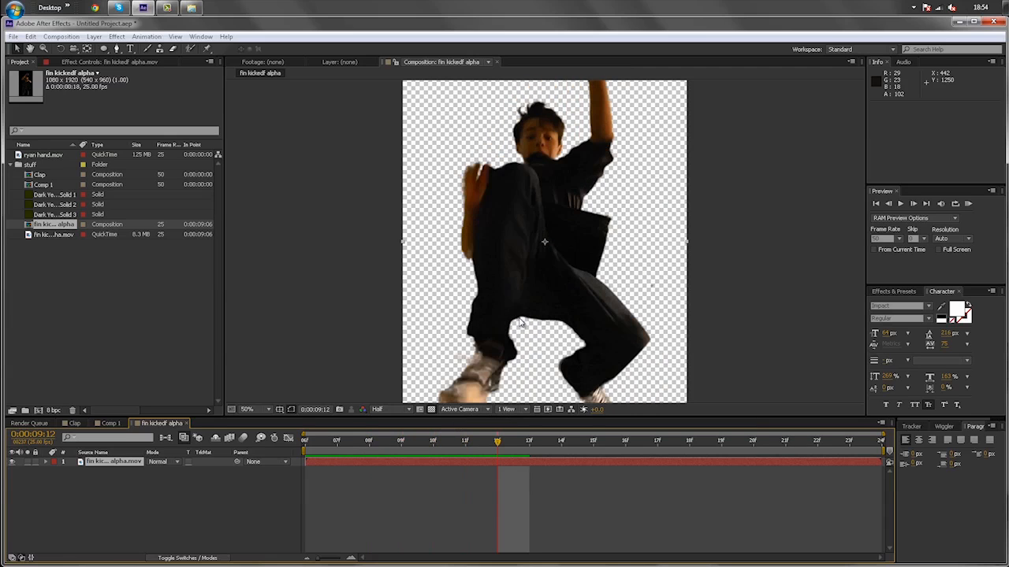
scroll(519, 242, down, 2)
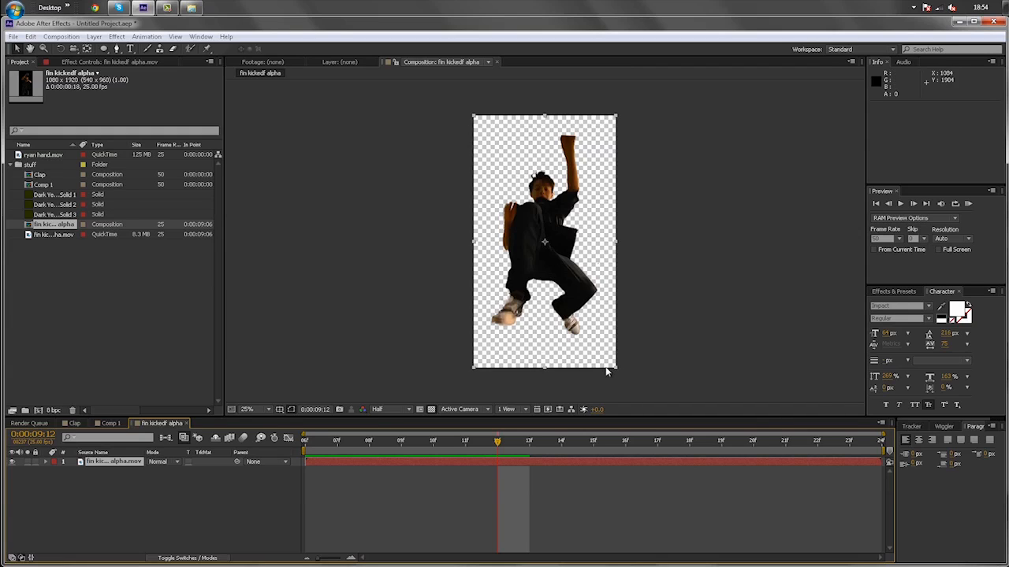
- Return to Comp 1 at its first frame and reveal the Transform properties of the fin kickedF alpha layer
drag(497, 452, 100, 329)
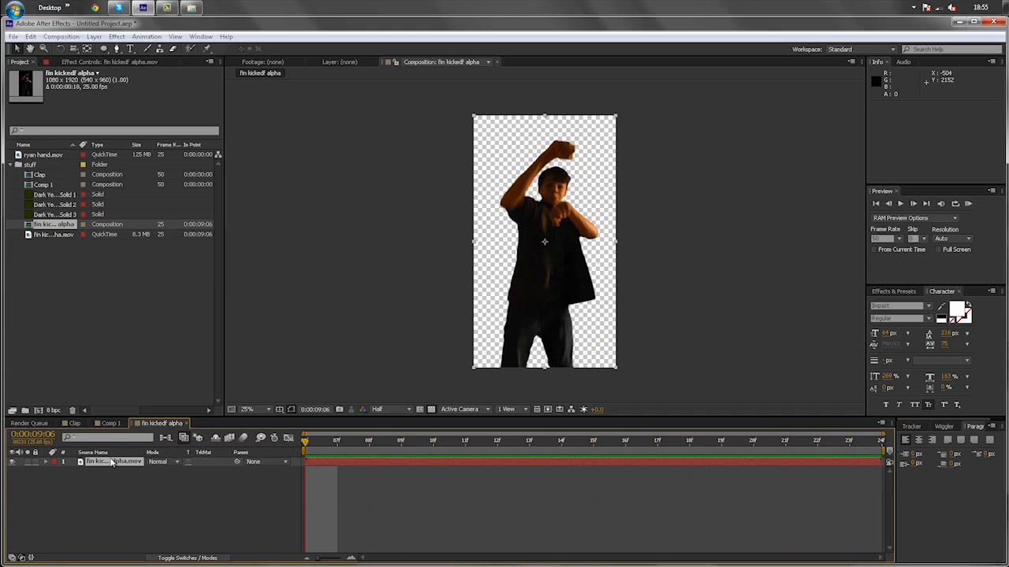
click(108, 424)
drag(313, 442, 265, 493)
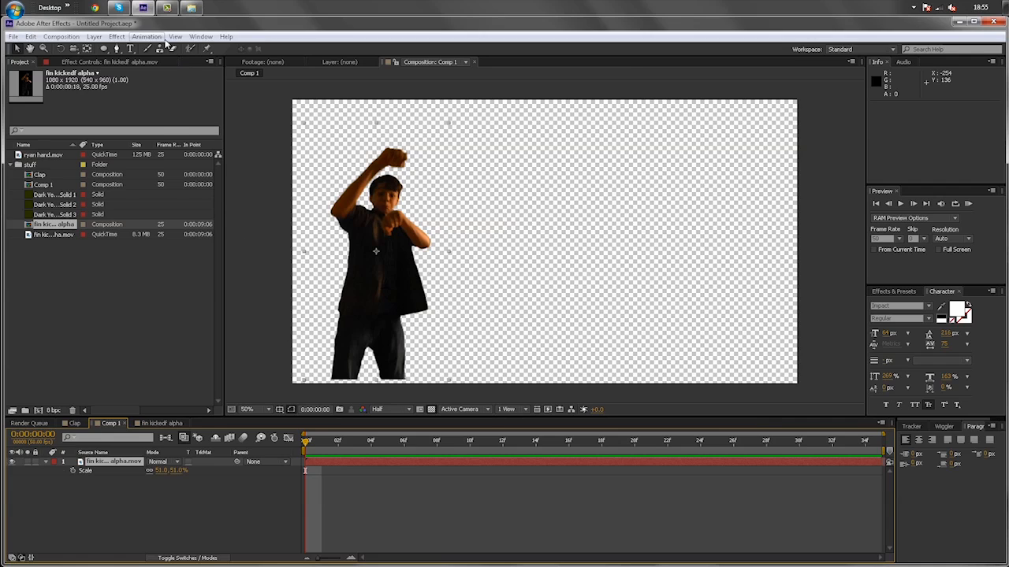
click(146, 36)
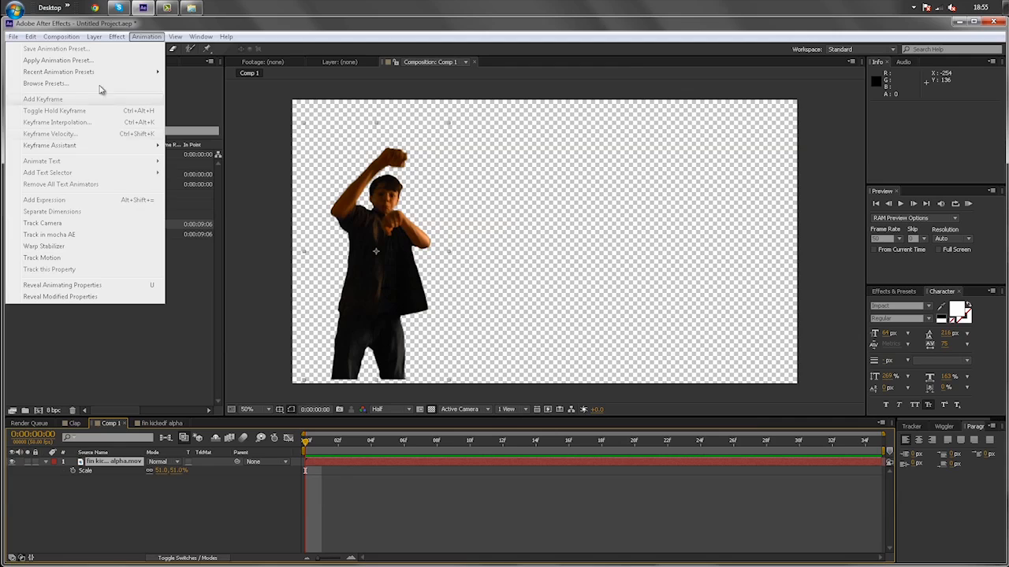
click(100, 396)
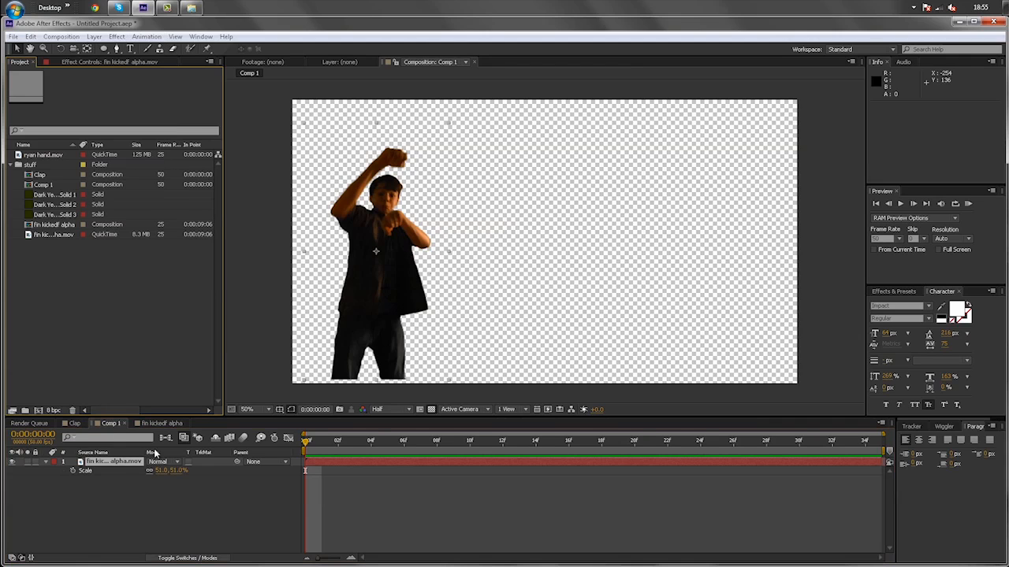
click(46, 463)
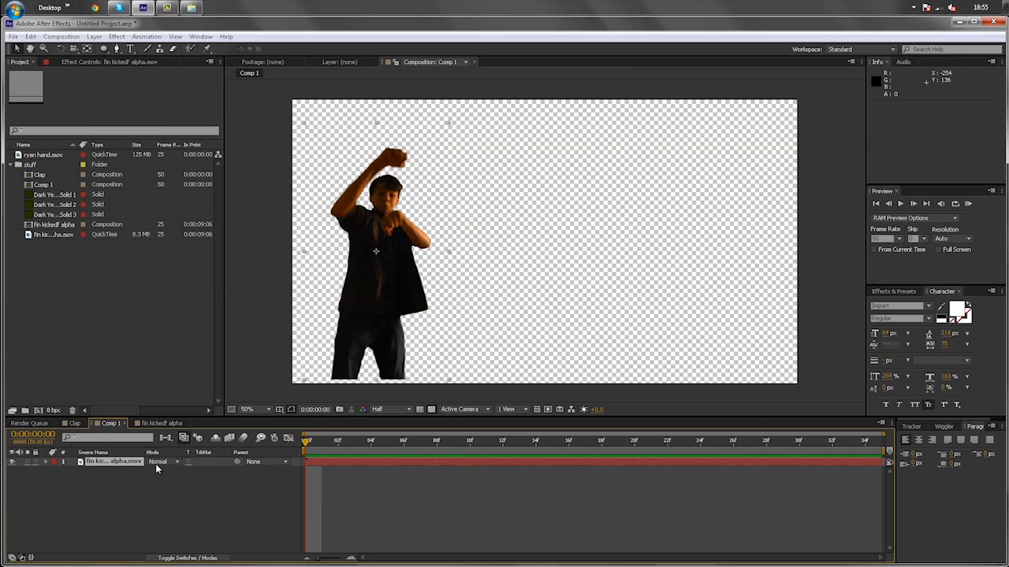
click(46, 463)
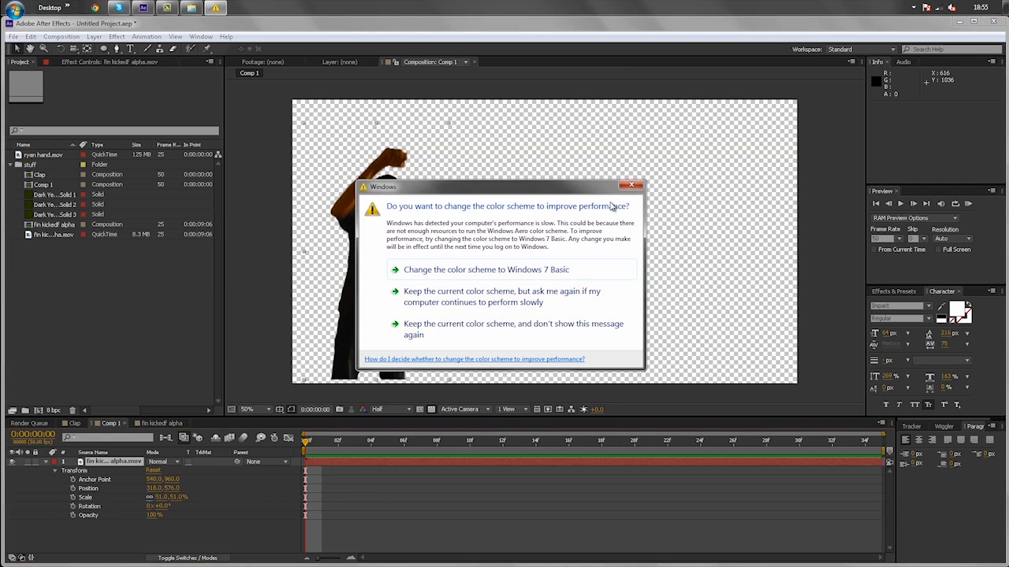
- Change the Windows color scheme to Windows 7 Basic and briefly check the screen recorder window
click(533, 271)
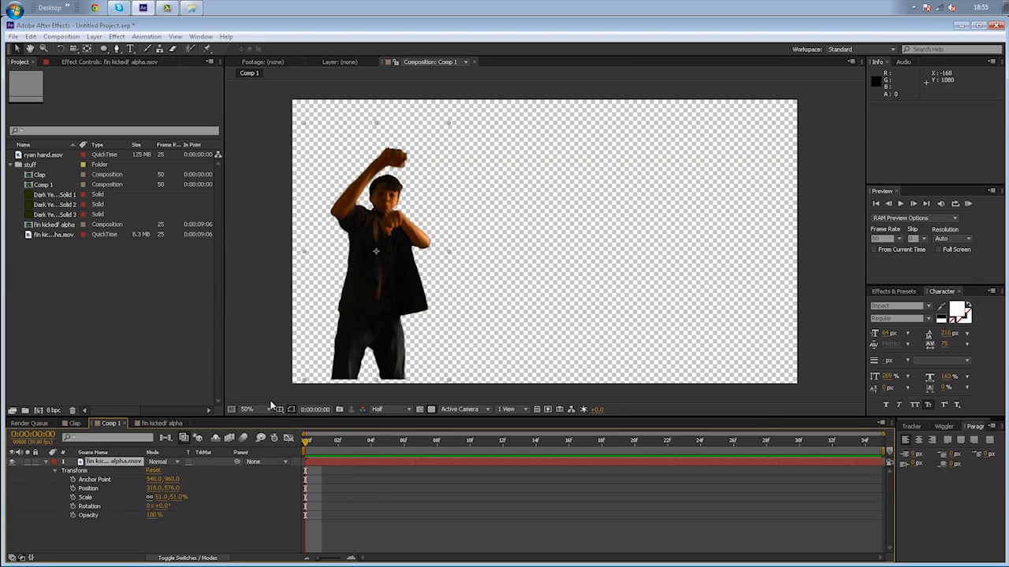
key(space)
key(space)
click(168, 8)
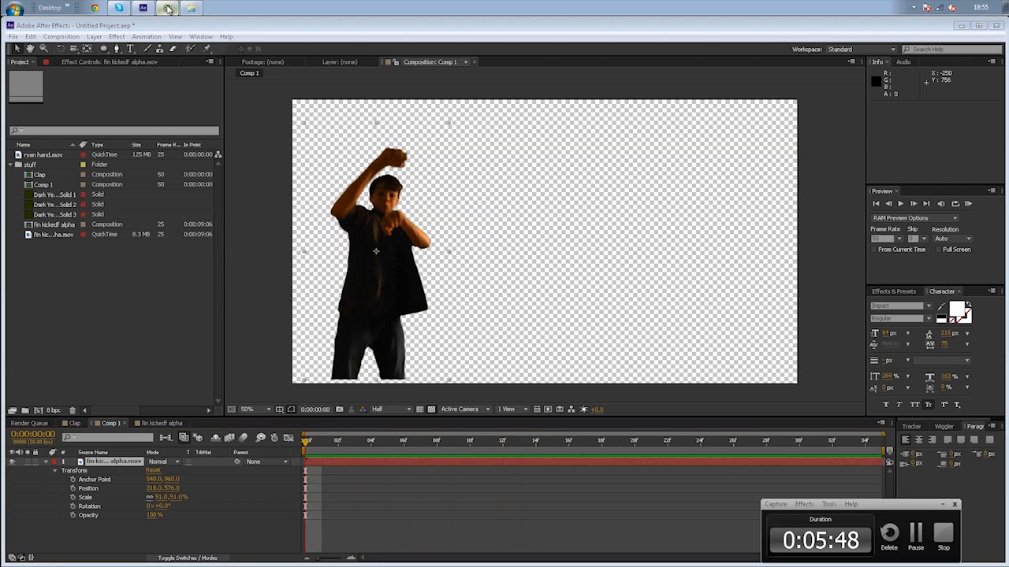
click(167, 8)
key(space)
key(space)
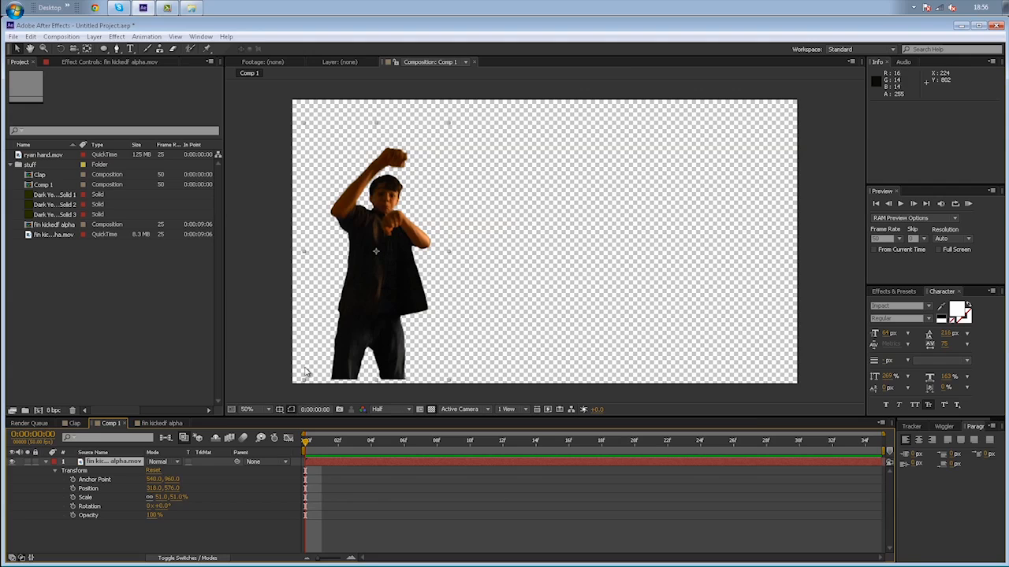
- Move the fin kickedF alpha layer's anchor point down to the figure's feet and scale the layer to 53%
mouse_move(161, 498)
mouse_down()
mouse_move(141, 498)
mouse_move(163, 497)
mouse_up()
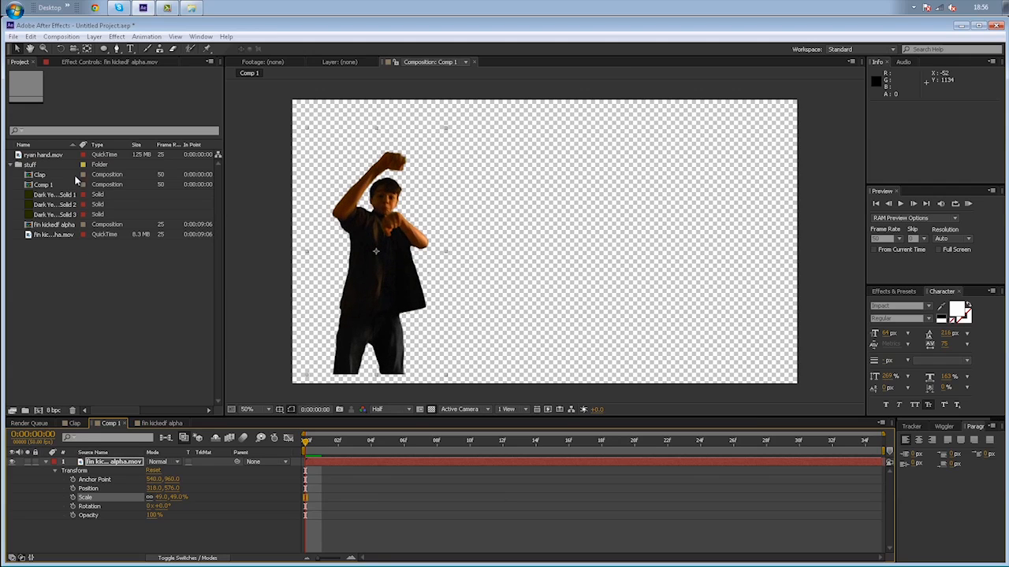
click(87, 50)
click(387, 259)
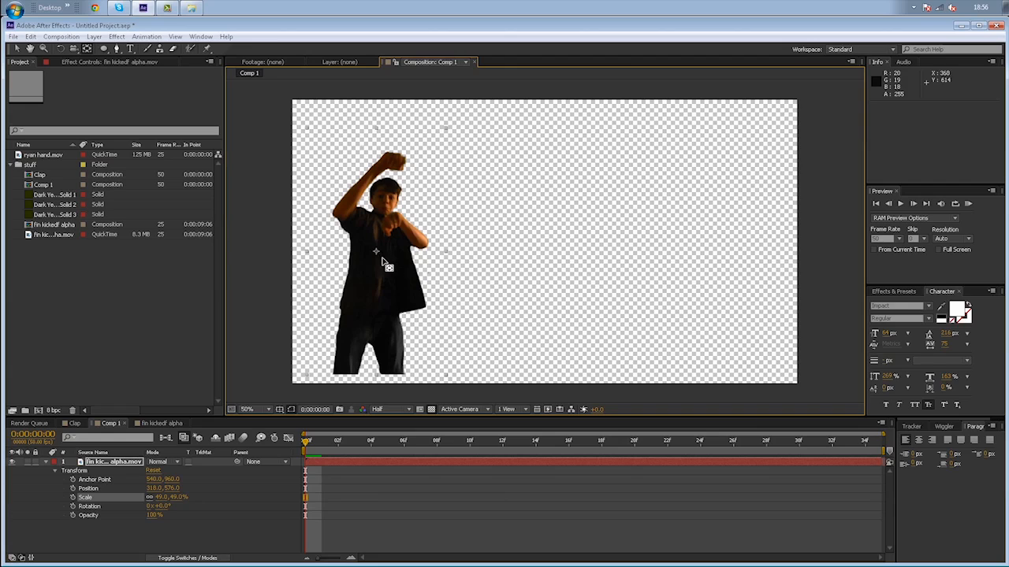
drag(380, 260, 376, 380)
mouse_move(157, 497)
mouse_down()
mouse_move(142, 497)
mouse_move(165, 492)
mouse_up()
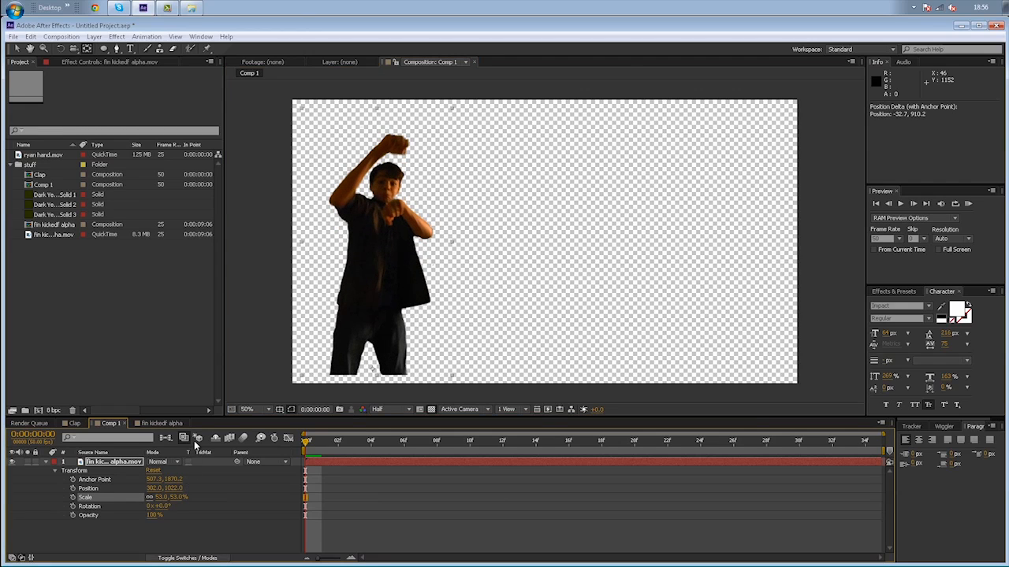
- Enable keyframing at the first frame for the layer's Opacity, Rotation, Scale and Position
mouse_move(309, 441)
mouse_down()
mouse_move(391, 444)
mouse_move(308, 443)
mouse_up()
click(73, 515)
click(72, 506)
click(73, 498)
click(72, 489)
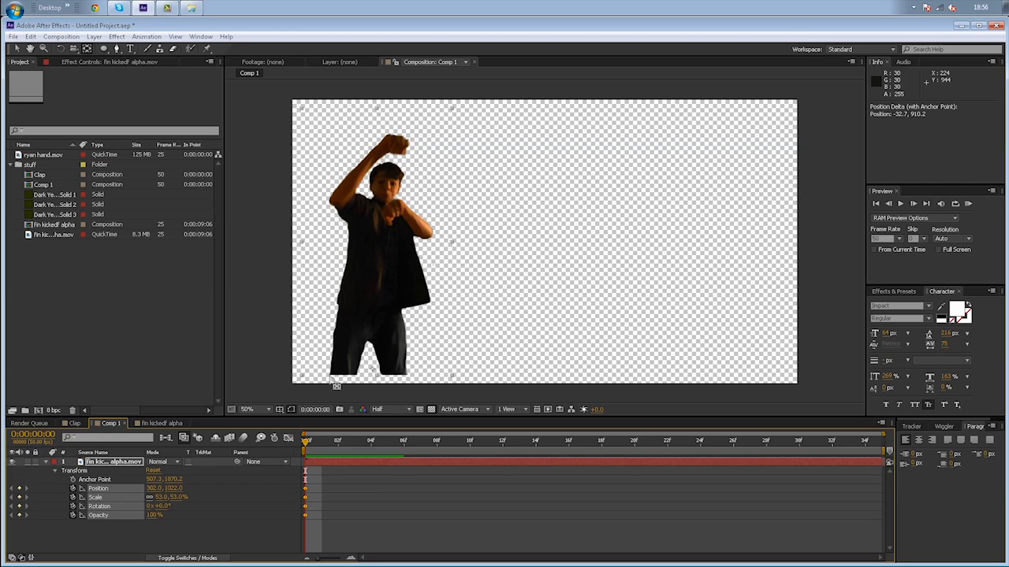
- At the first frame, set Position to 1724, 1022, Scale to 11%, Rotation to 2x+353° and Opacity to 100%
drag(154, 515, 103, 528)
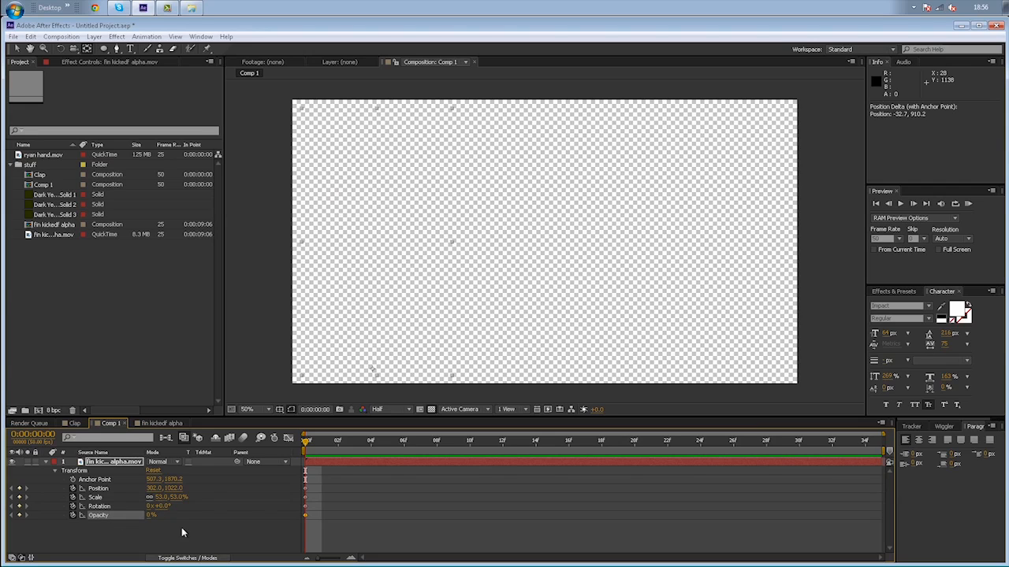
drag(151, 516, 843, 461)
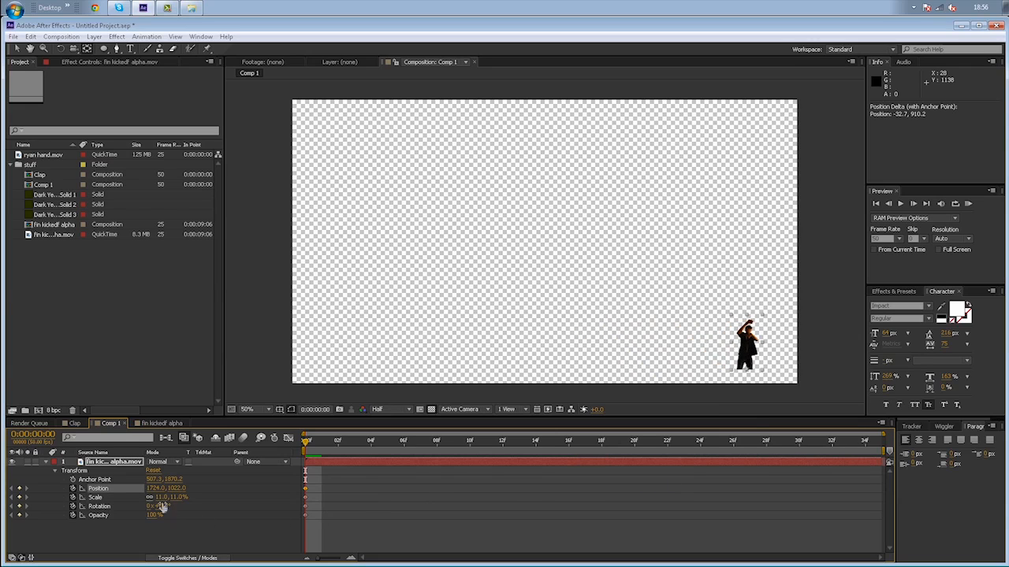
drag(160, 505, 754, 530)
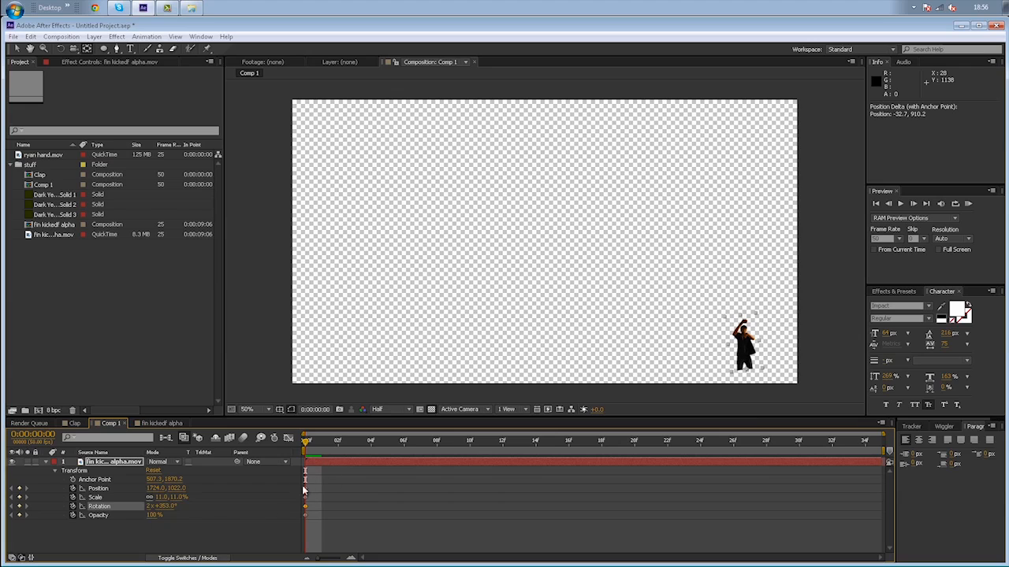
drag(306, 525, 298, 475)
click(138, 541)
drag(139, 539, 168, 475)
click(160, 533)
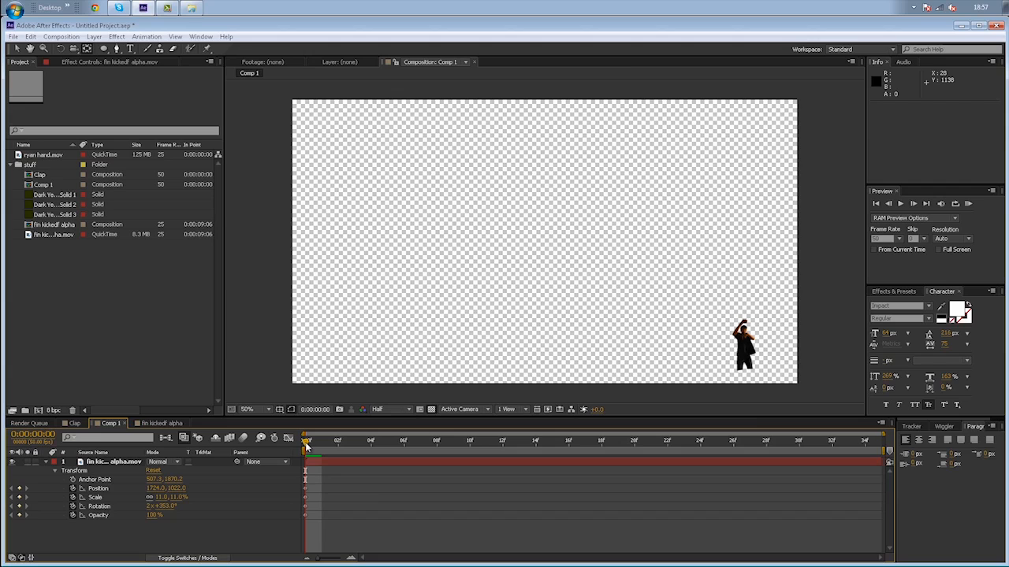
- Add keyframes for Opacity, Rotation, Scale and Position at 0:00:00:34, near the end of the composition
drag(311, 446, 884, 465)
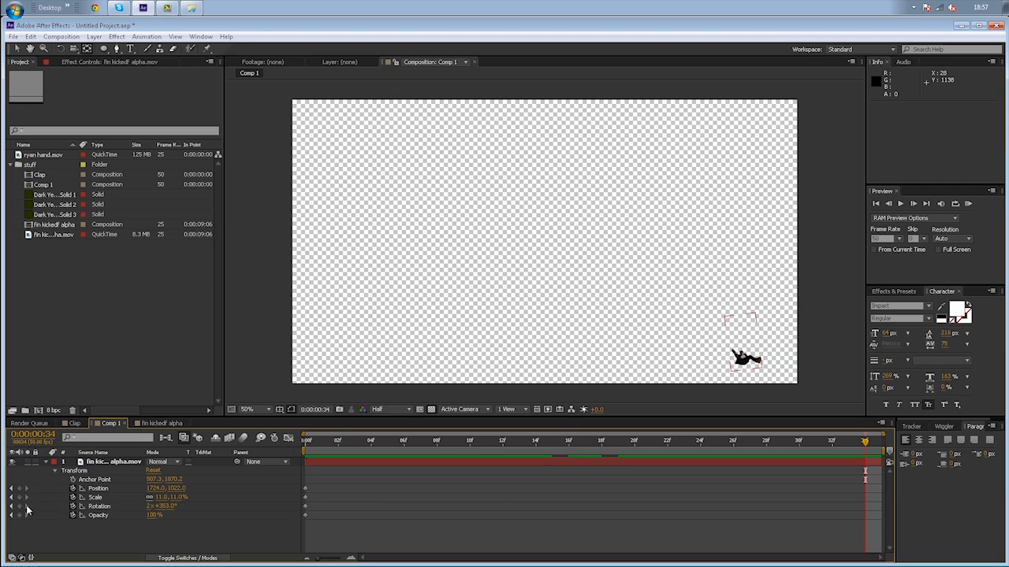
click(19, 515)
click(19, 506)
click(19, 497)
click(19, 489)
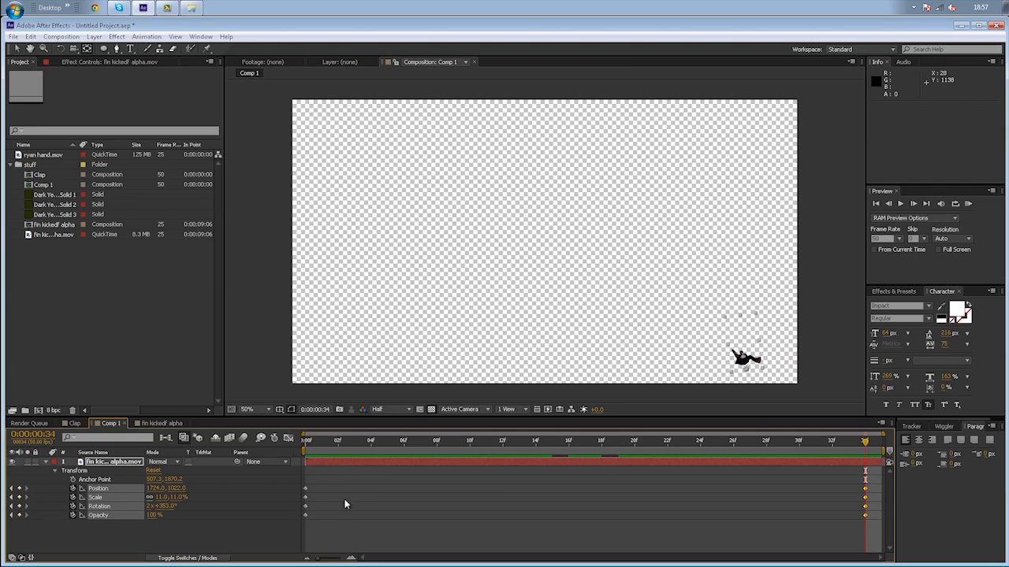
- At 0:00:00:34, reposition the layer to 448, 604 and enlarge its Scale to 76%
drag(314, 477, 299, 533)
drag(156, 489, 145, 490)
click(739, 353)
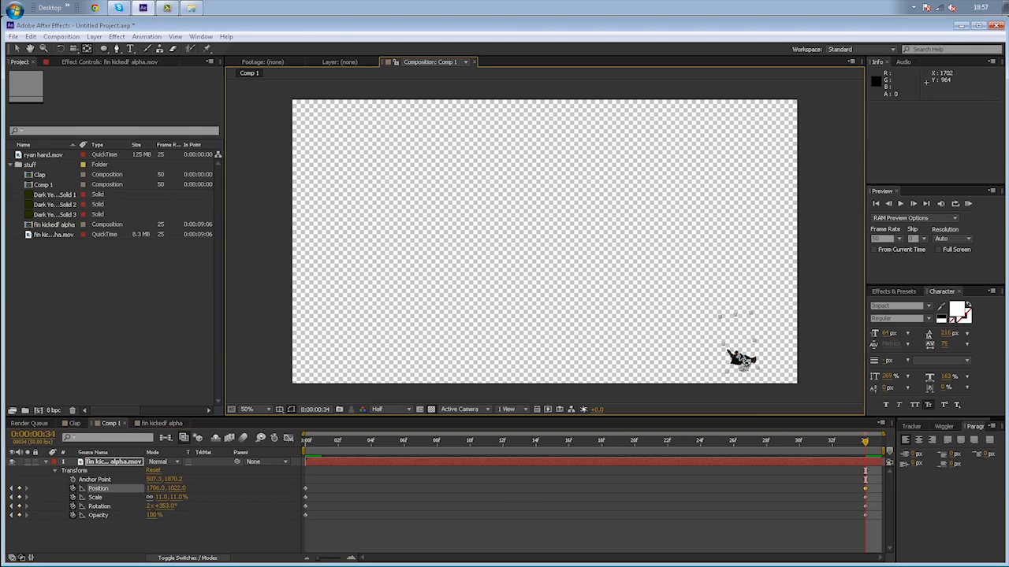
drag(730, 348, 351, 144)
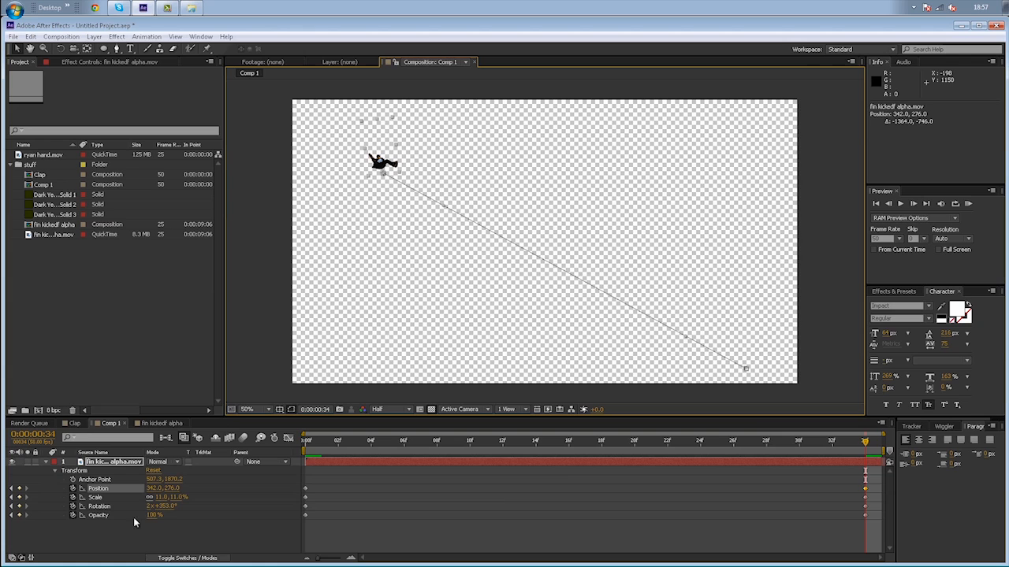
drag(160, 498, 181, 499)
drag(350, 109, 378, 195)
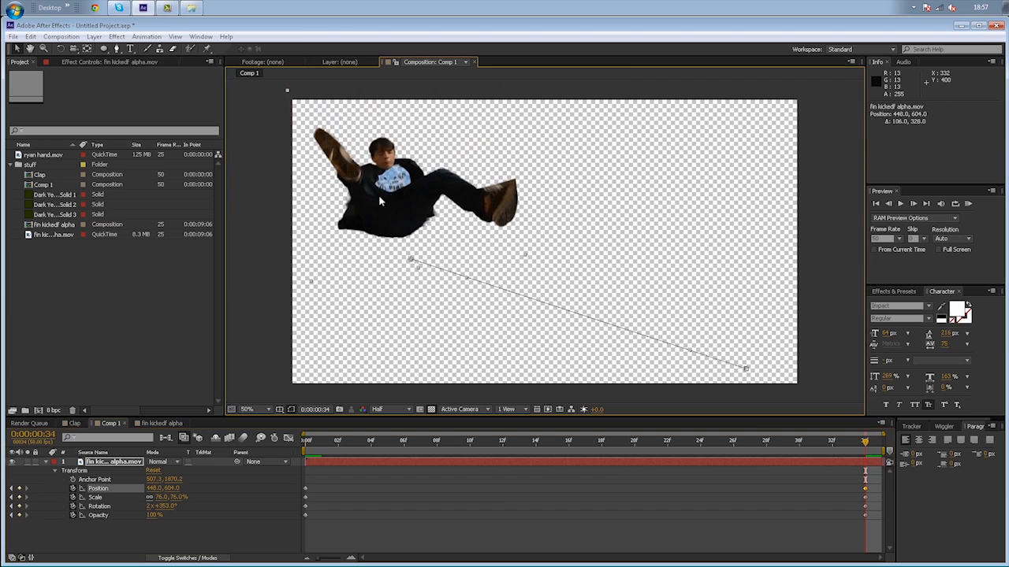
- Set the layer's Rotation keyframe at 0:00:00:34 to 0x+0°
key(period)
drag(381, 151, 415, 299)
key(comma)
key(comma)
drag(470, 259, 483, 193)
key(period)
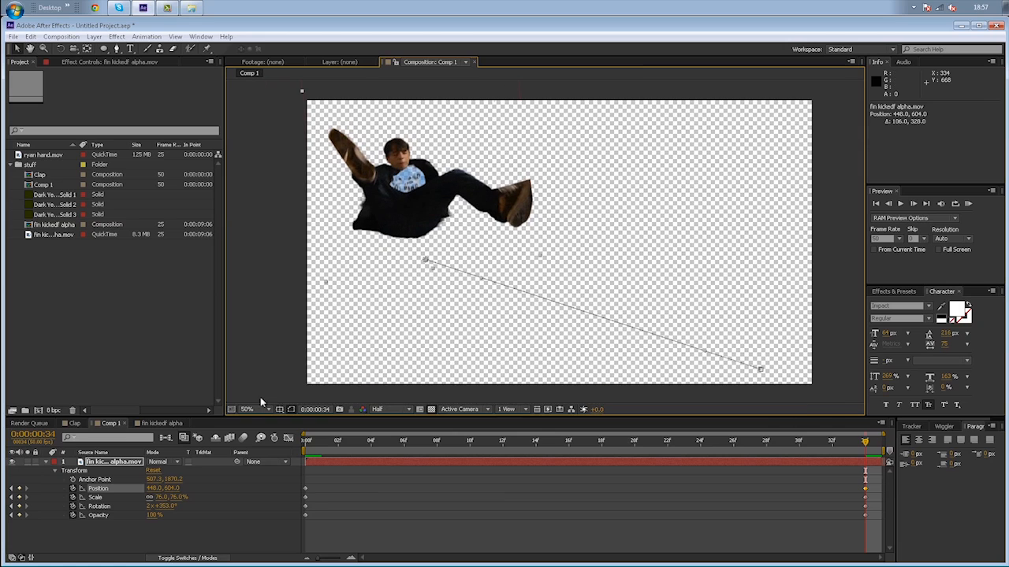
click(149, 507)
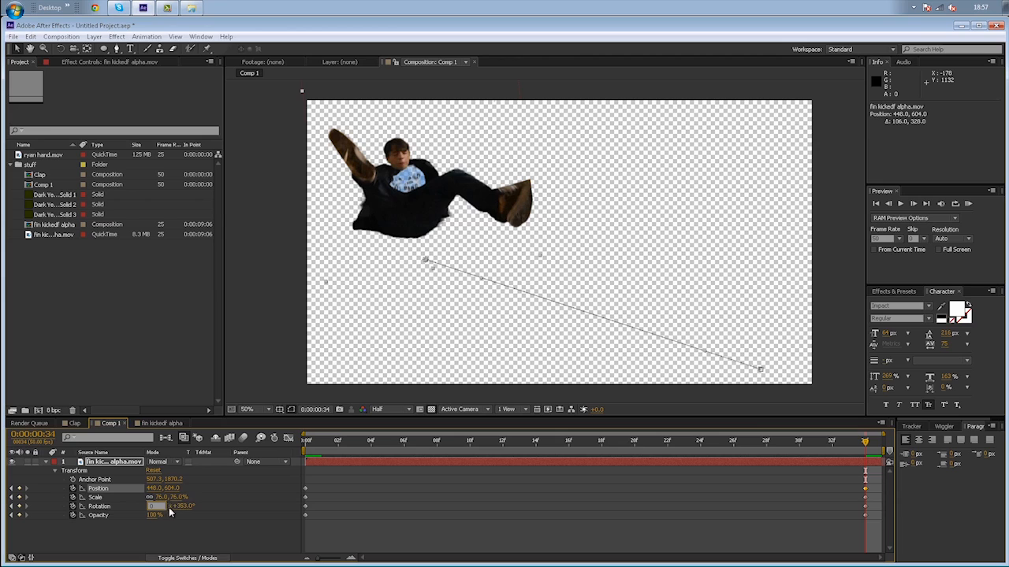
text(0)
key(Tab)
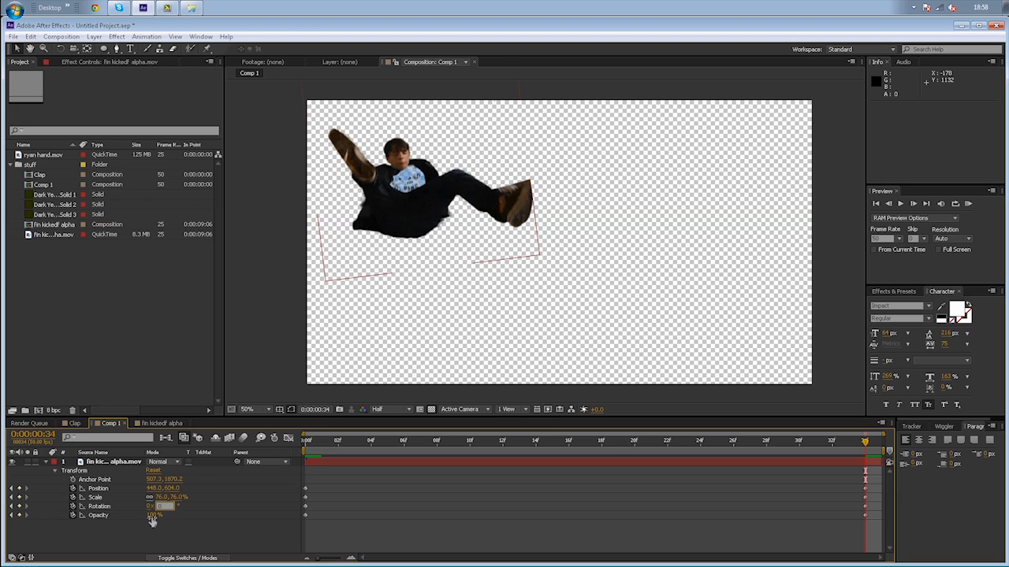
text(0)
key(Tab)
- Set the layer's Opacity to 0% at the first frame and preview the animation
drag(324, 443, 306, 443)
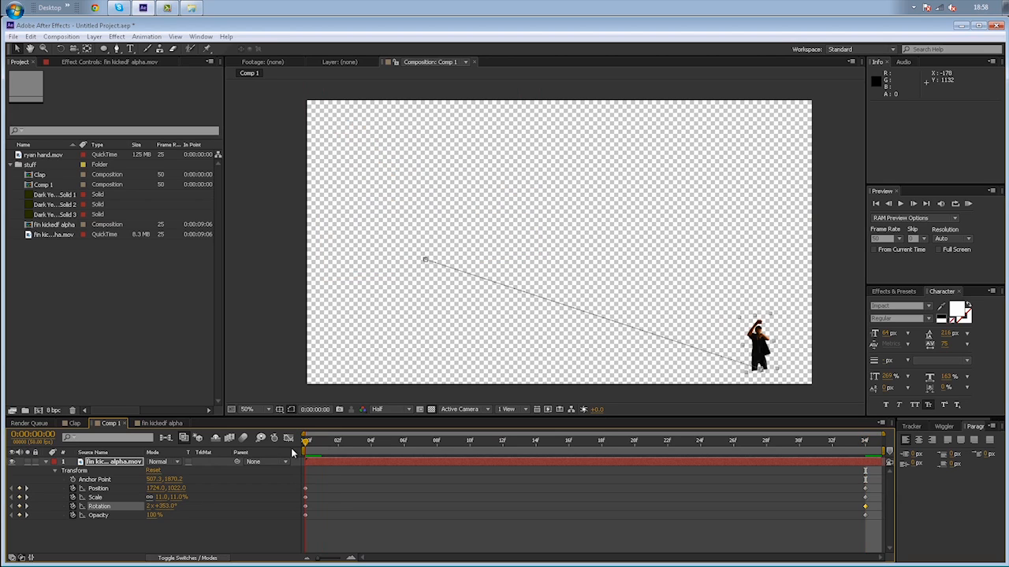
drag(154, 517, 48, 512)
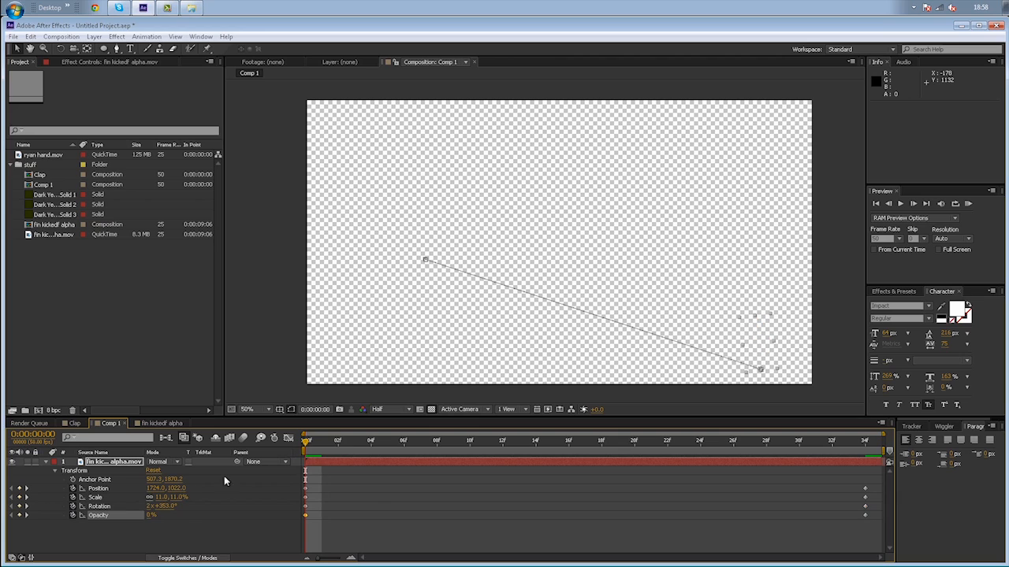
drag(310, 447, 869, 516)
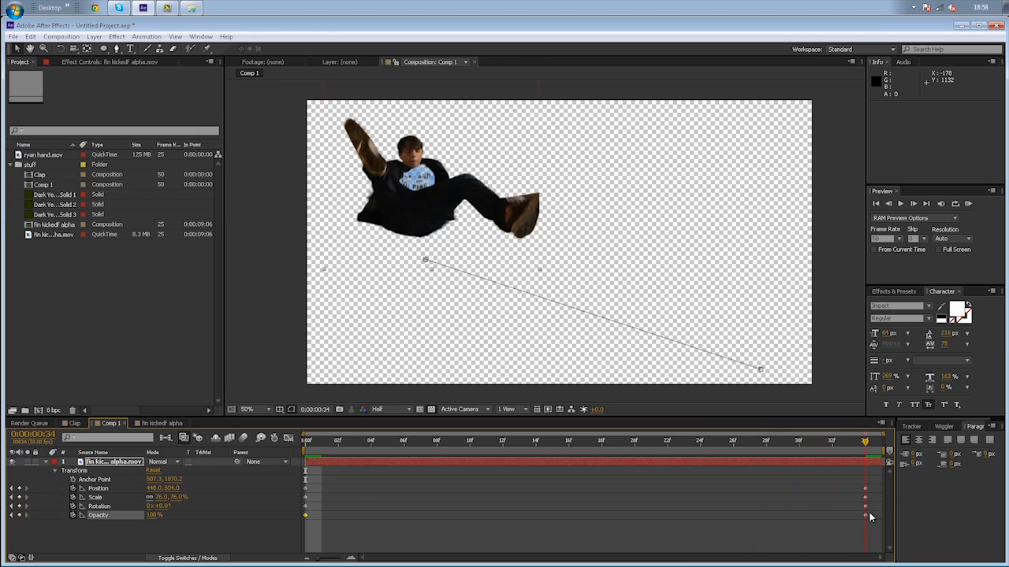
key(space)
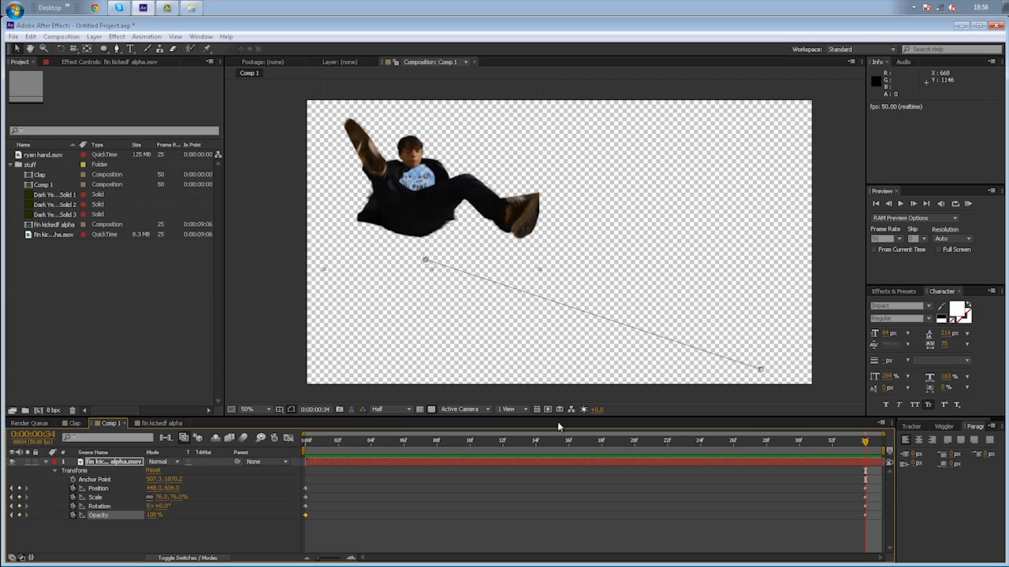
- Change the layer's Rotation at 0:00:00:34 to 2x+37°
mouse_move(855, 450)
mouse_down()
mouse_move(735, 435)
mouse_move(862, 443)
mouse_up()
drag(175, 504, 615, 520)
mouse_move(863, 441)
mouse_down()
mouse_move(306, 445)
mouse_move(351, 430)
mouse_move(806, 405)
mouse_move(861, 426)
mouse_move(648, 442)
mouse_move(275, 500)
mouse_move(695, 463)
mouse_move(815, 437)
mouse_move(864, 441)
mouse_up()
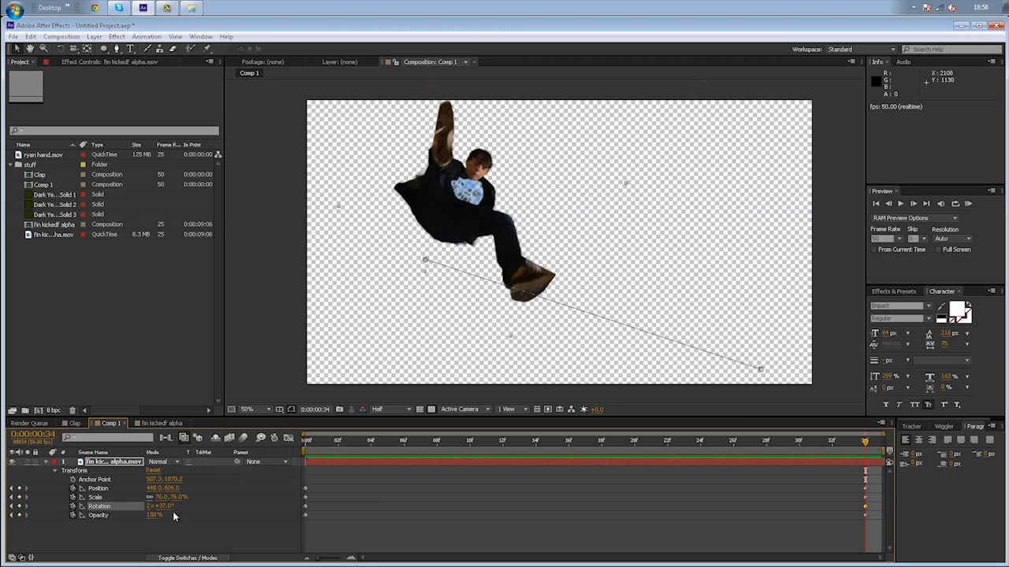
- Enable motion blur for the fin kickedF alpha layer and for Comp 1, and inspect the blur up close at 0:00:00:28
click(205, 557)
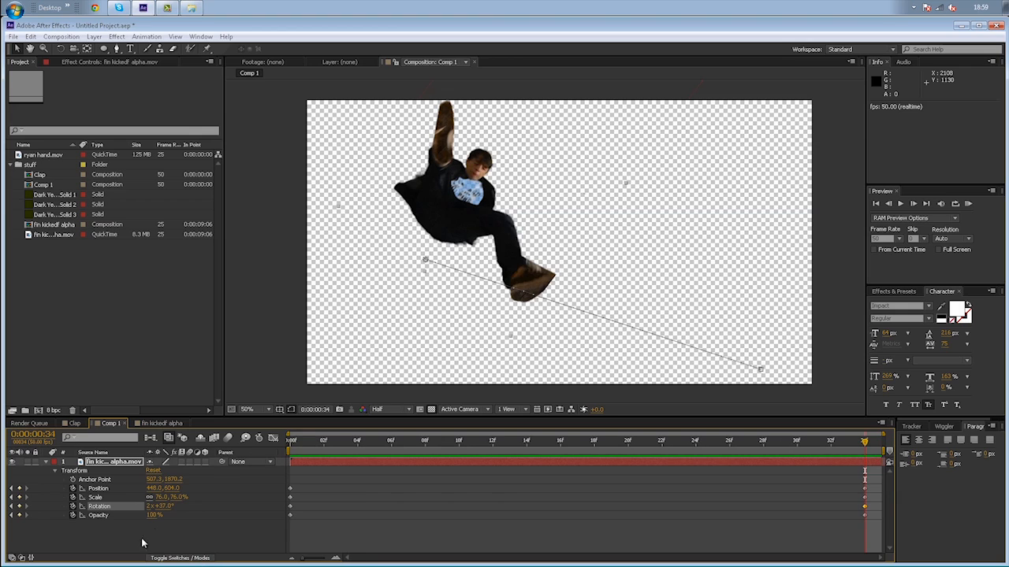
click(190, 463)
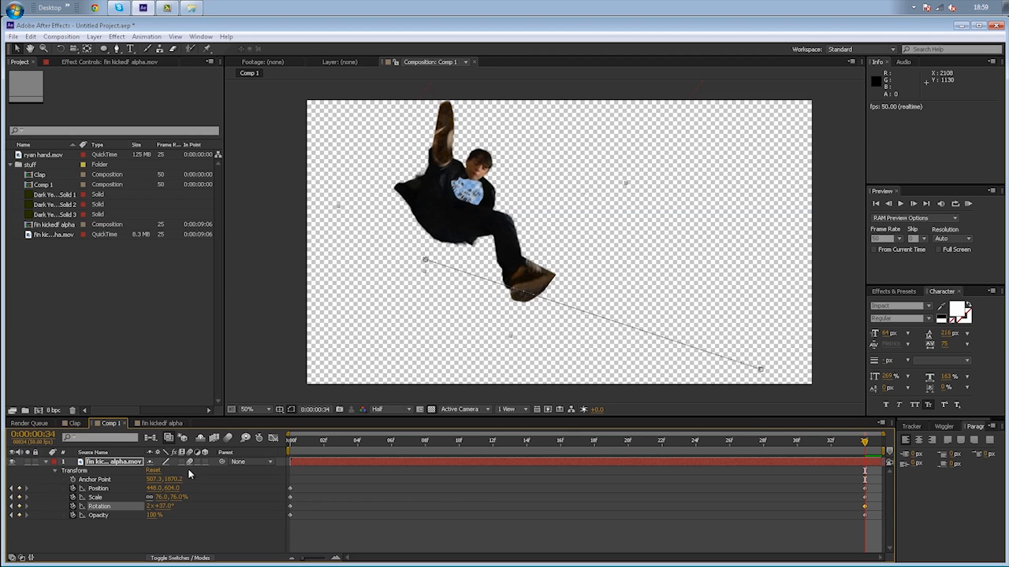
drag(344, 446, 747, 469)
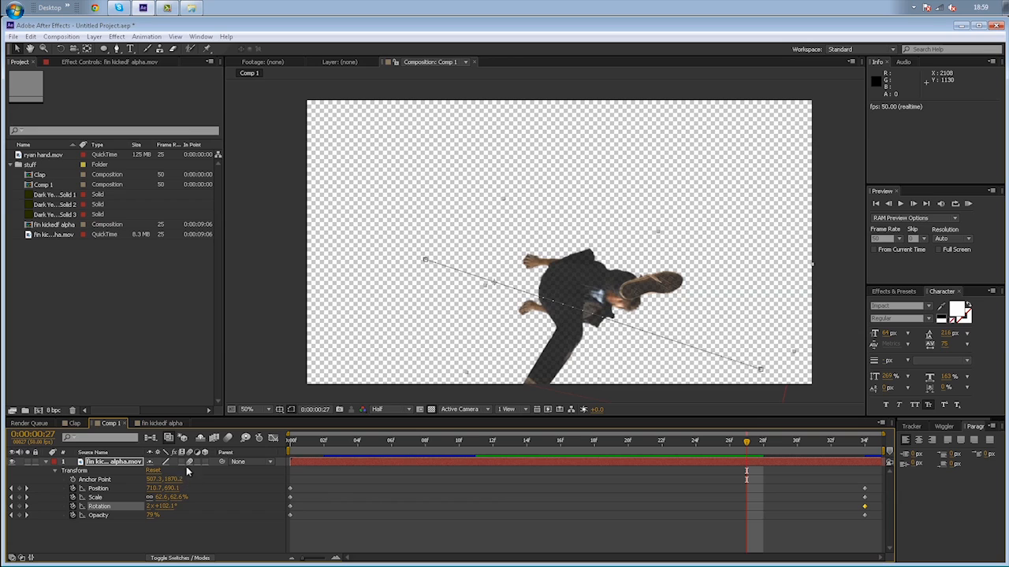
click(229, 439)
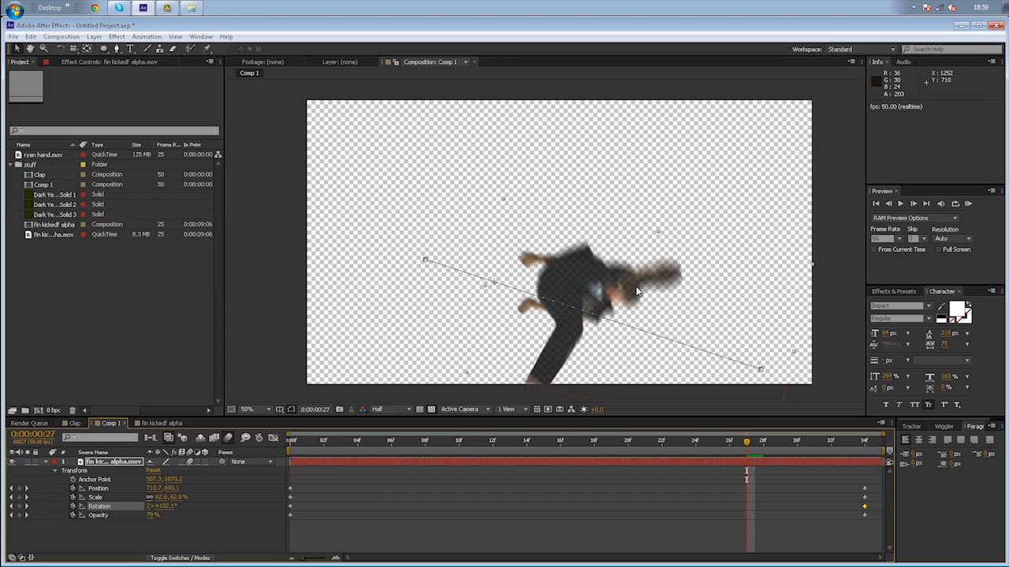
key(Page_Down)
scroll(525, 273, up, 4)
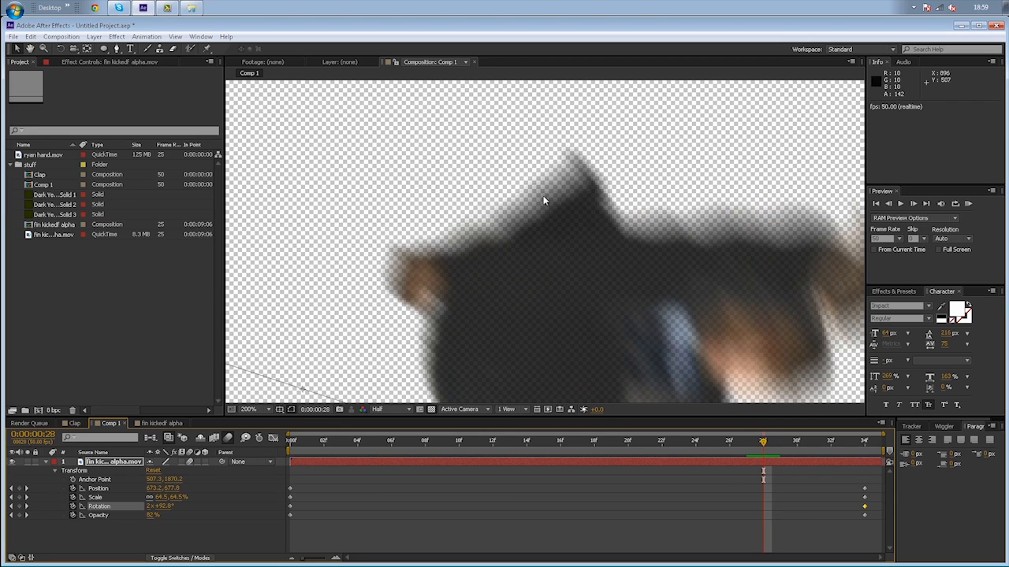
- Step frame by frame between 0:00:00:28 and the ending keyframes to examine the motion blur, and preview the animation
key(Page_Down)
key(Page_Down)
key(Page_Down)
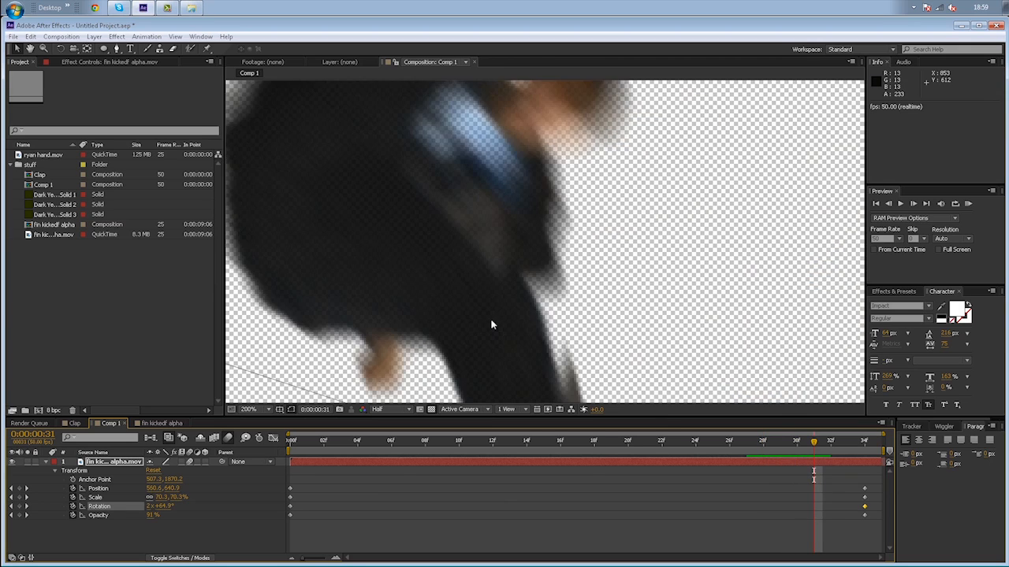
scroll(491, 323, down, 4)
key(Page_Down)
key(Page_Down)
key(Page_Down)
key(Page_Down)
key(Page_Up)
key(Page_Up)
key(Page_Up)
key(Page_Up)
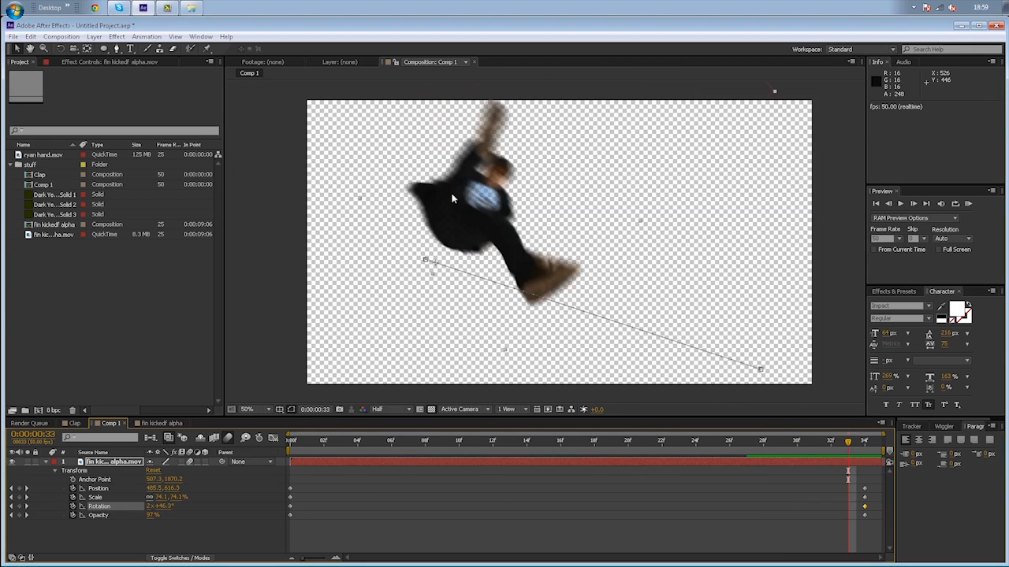
key(Page_Up)
key(Page_Up)
key(Page_Up)
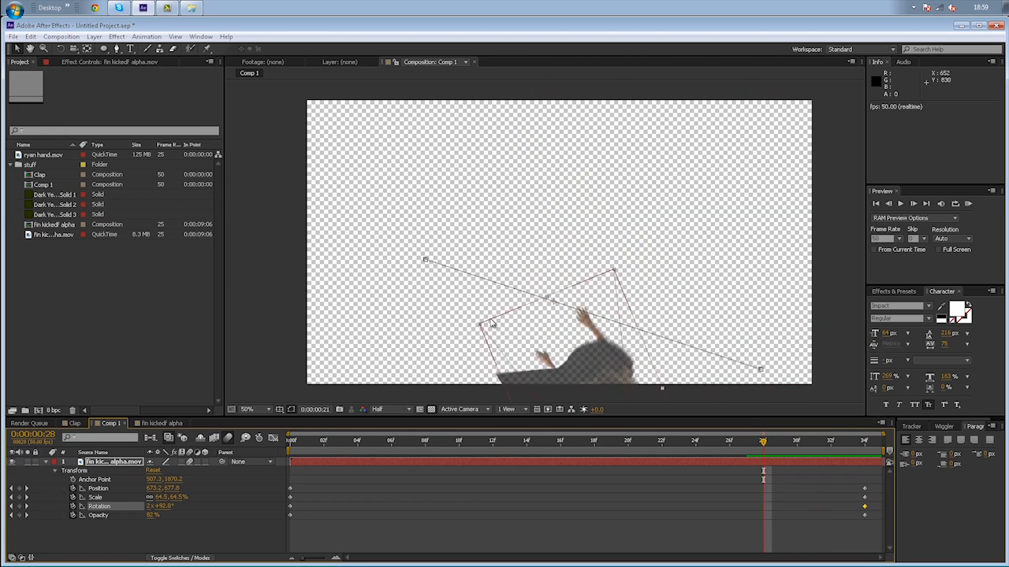
key(space)
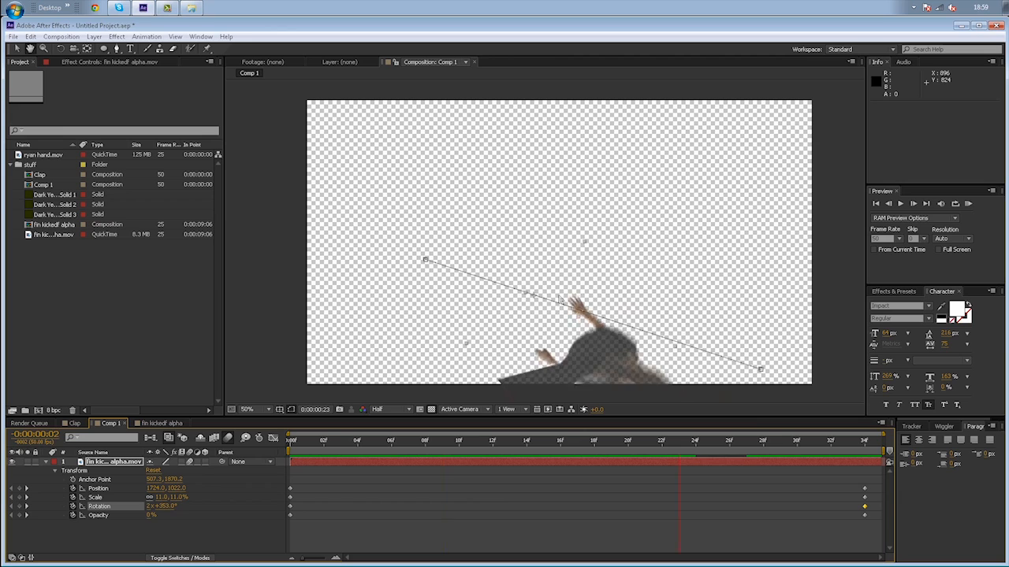
- Remove the layer's Opacity keyframes, keep Opacity at 100%, and compare the composition with motion blur off and on
click(73, 515)
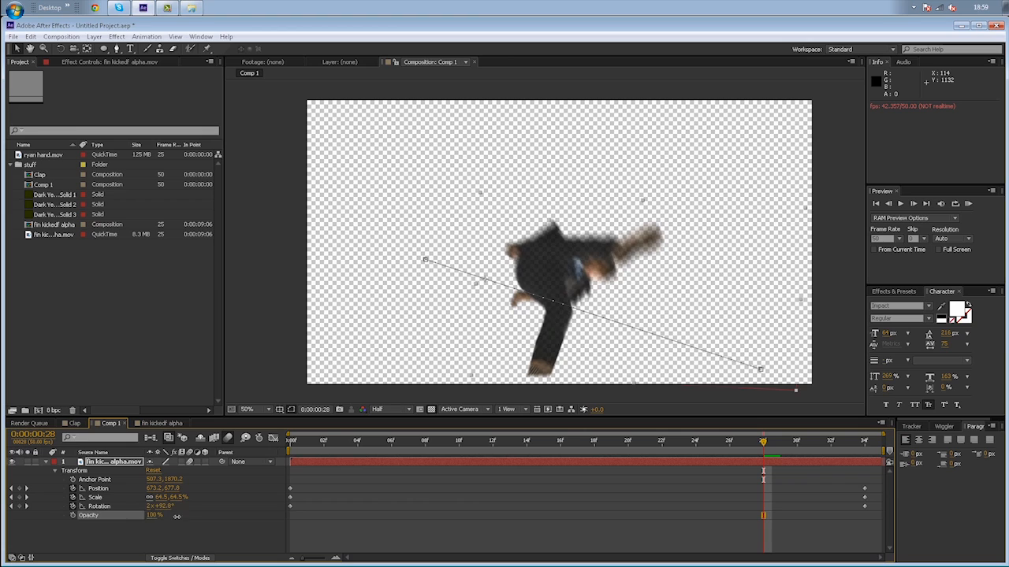
drag(176, 517, 344, 529)
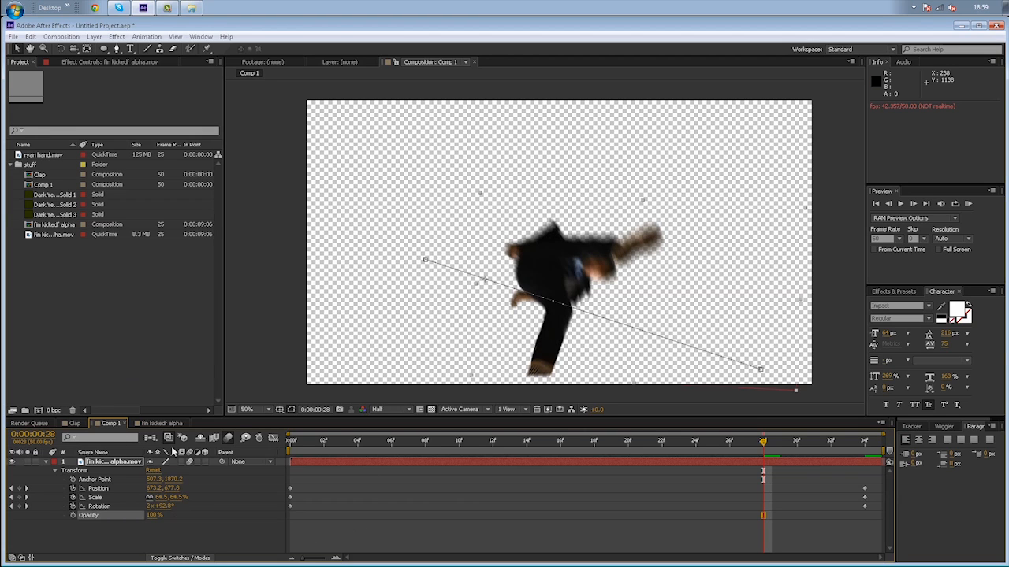
click(229, 439)
click(229, 440)
click(229, 440)
click(229, 440)
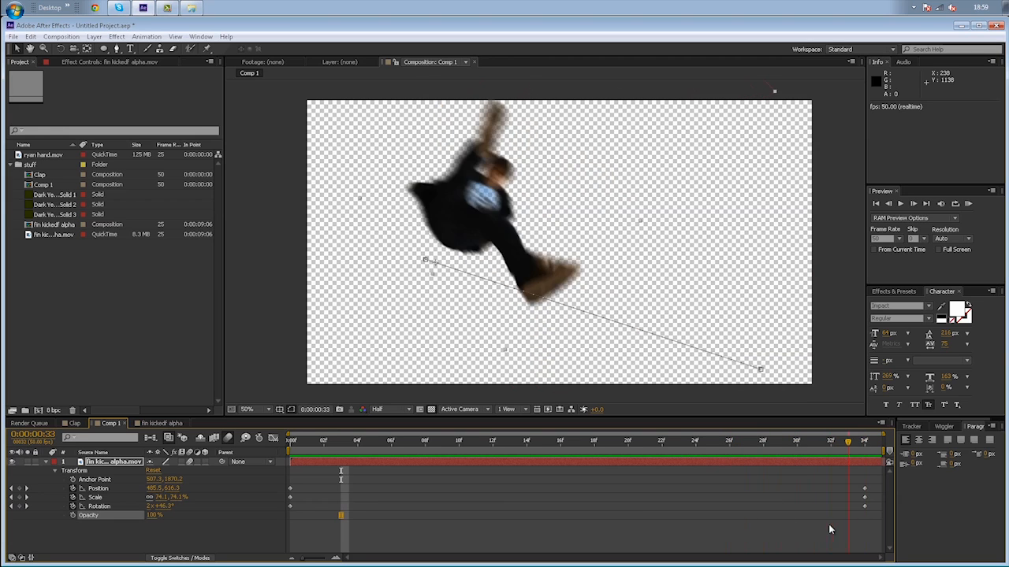
- Preview the animation and examine the keyframes at the first frame and the frames around 0:00:00:34
drag(759, 530, 865, 549)
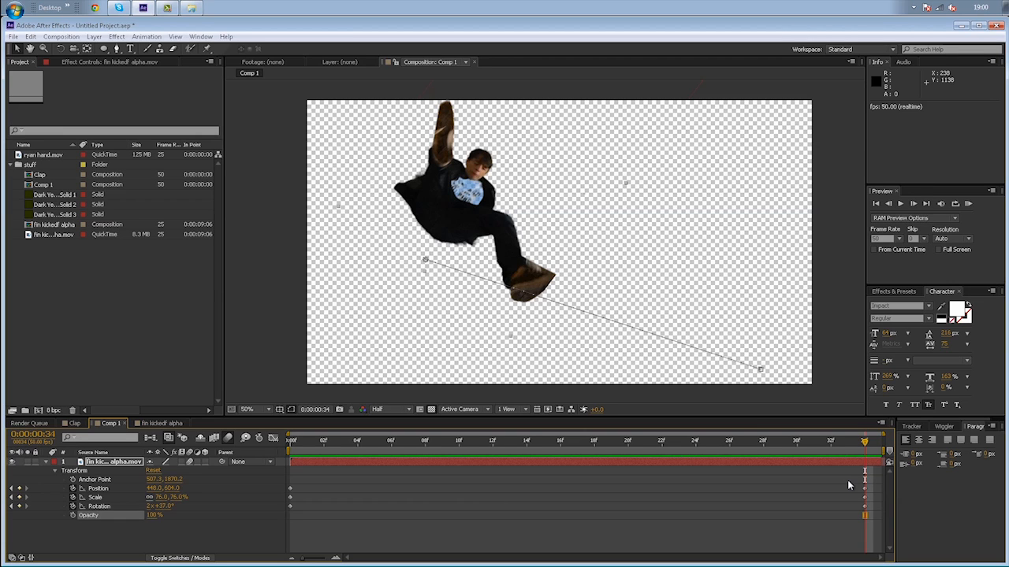
key(KP_0)
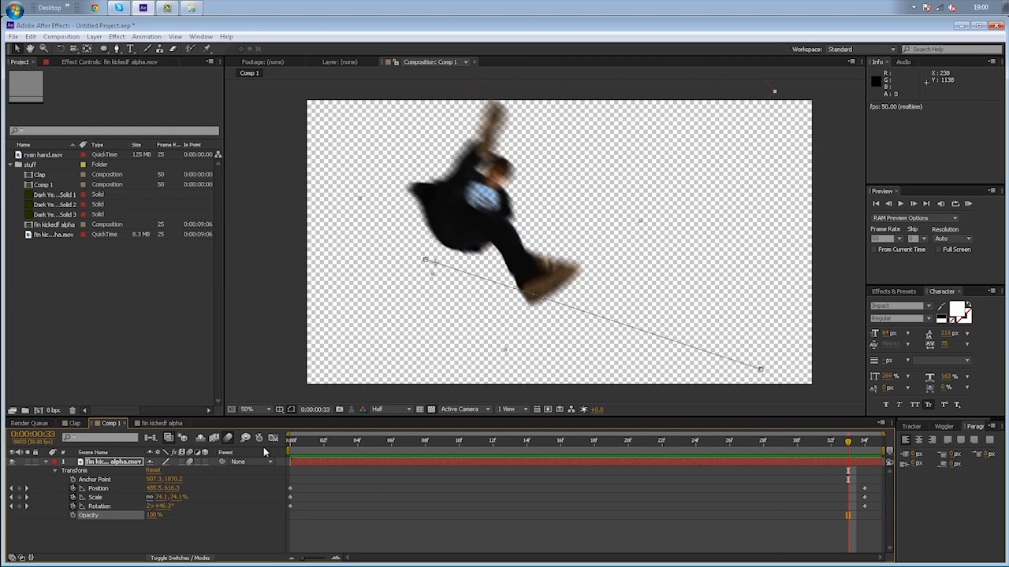
drag(293, 446, 274, 520)
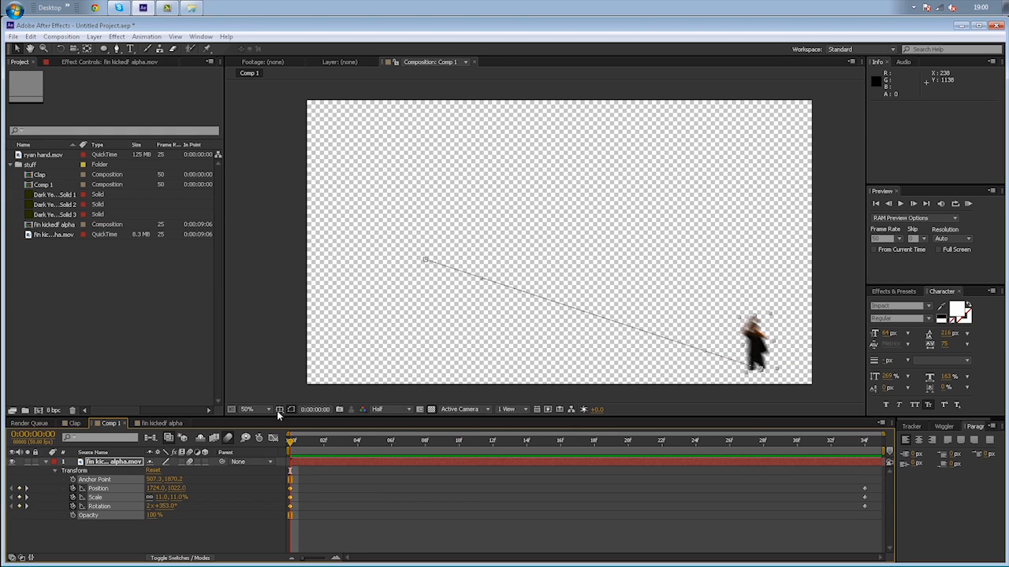
click(297, 481)
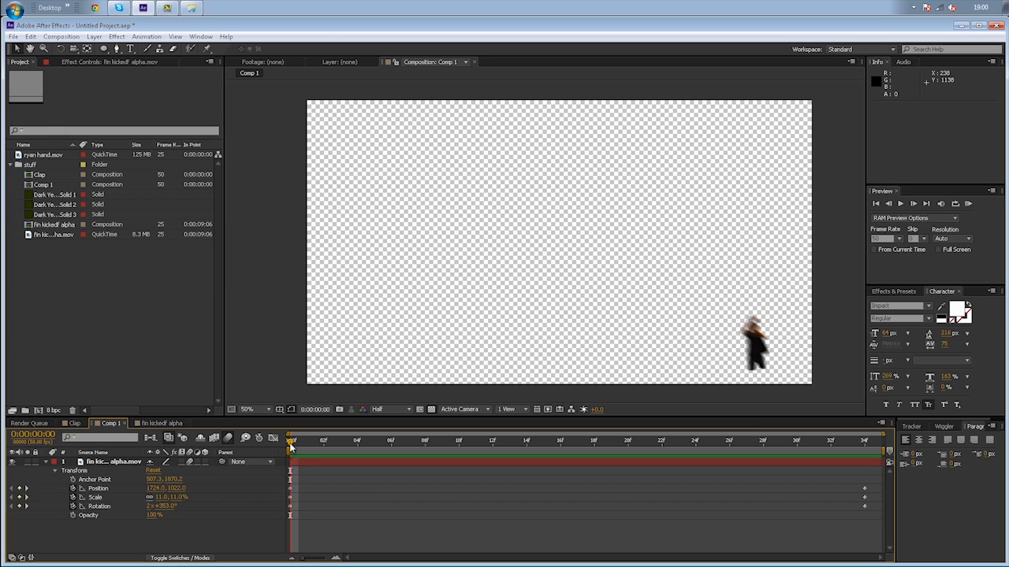
key(space)
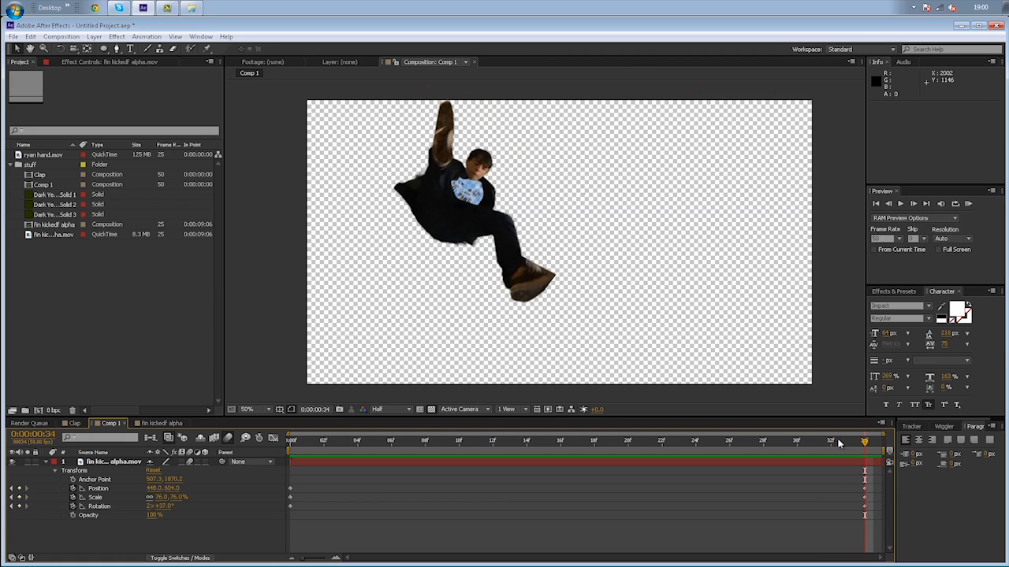
key(Page_Up)
key(Page_Down)
key(Page_Down)
key(Page_Up)
key(Page_Up)
key(Page_Down)
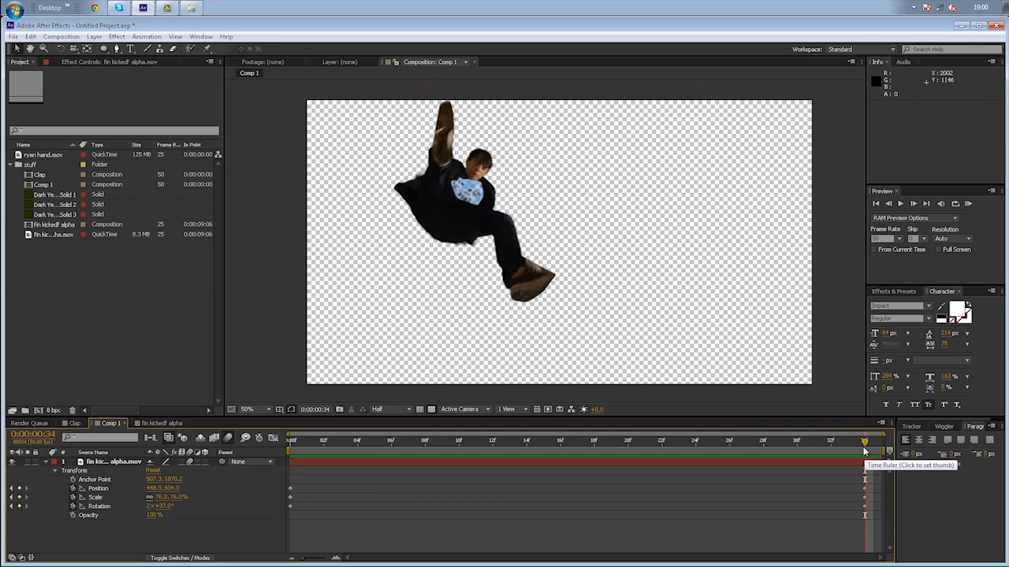
- Apply Easy Ease to the Position, Scale and Rotation keyframes at 0:00:00:34 and preview the motion
drag(857, 451, 862, 487)
drag(867, 530, 858, 485)
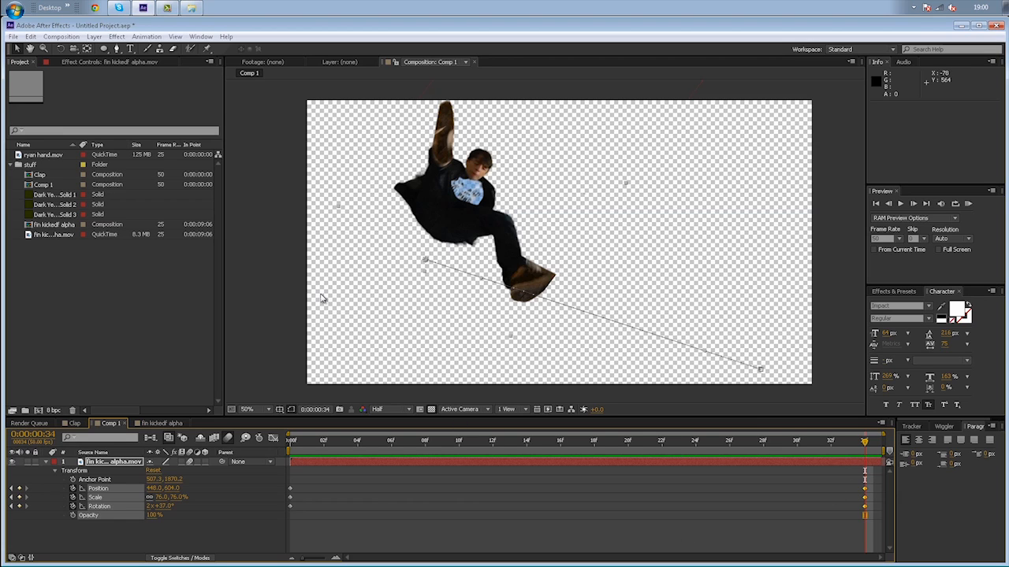
right_click(868, 502)
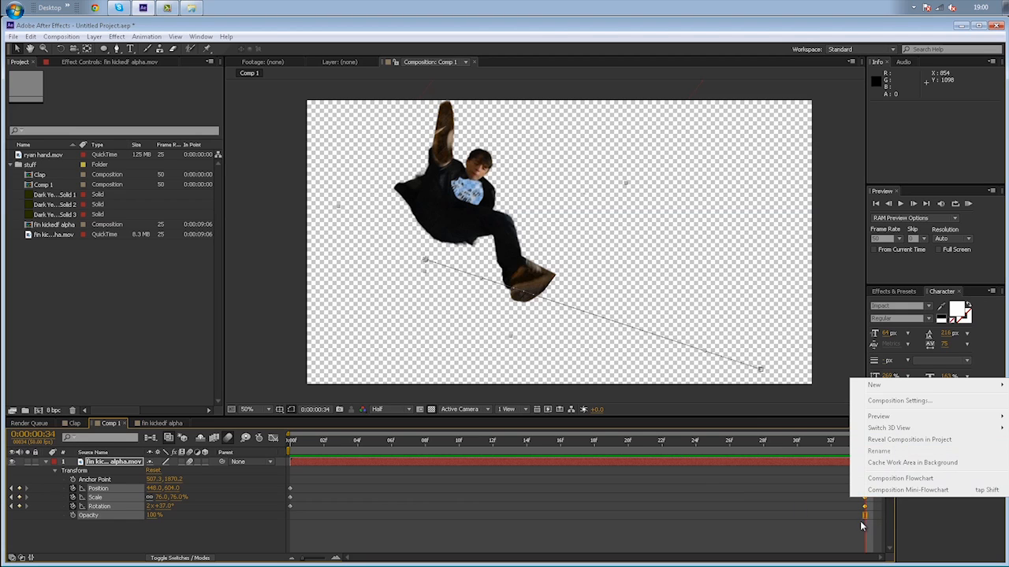
right_click(863, 507)
mouse_move(890, 501)
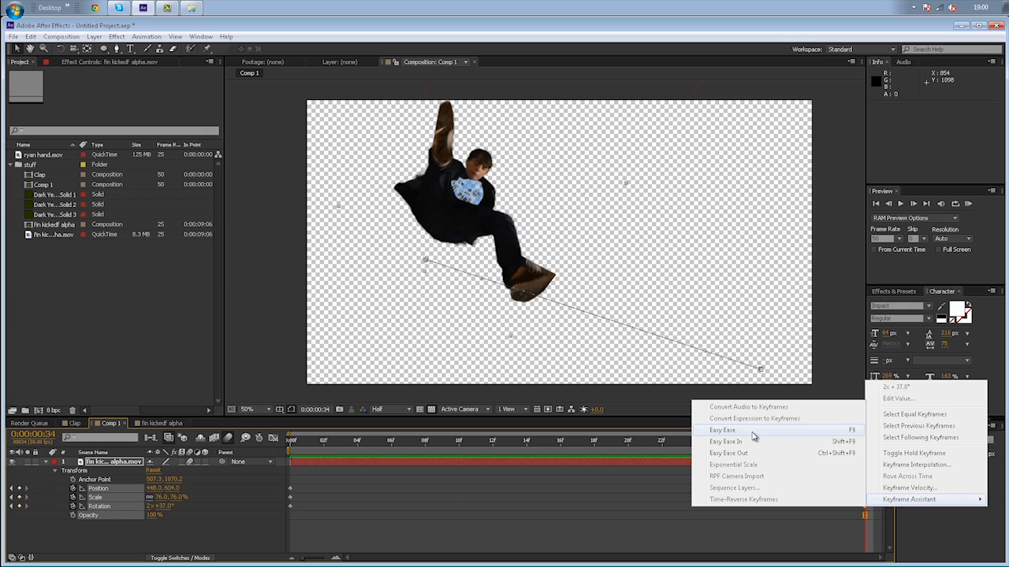
click(724, 431)
drag(785, 442, 718, 442)
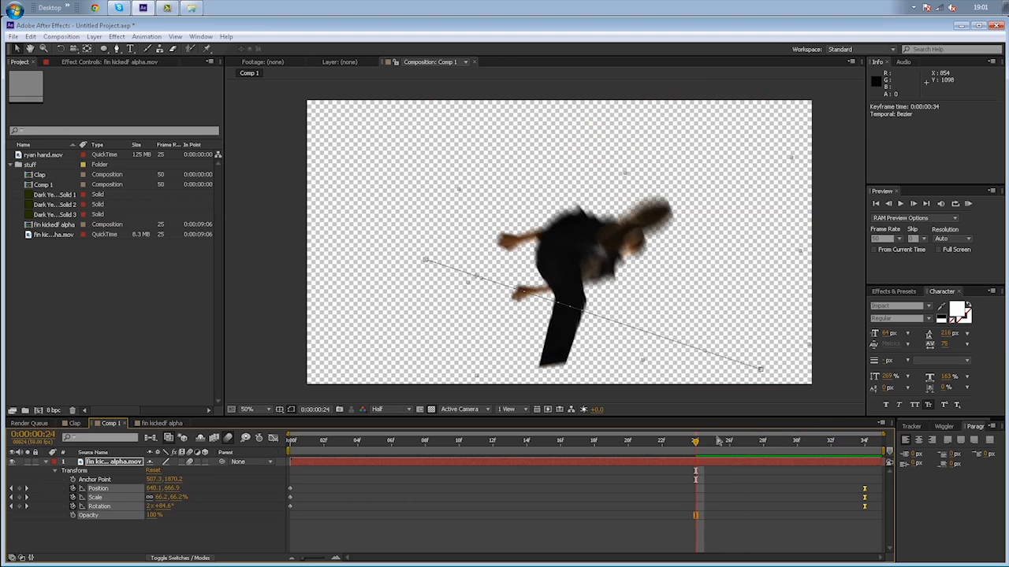
key(space)
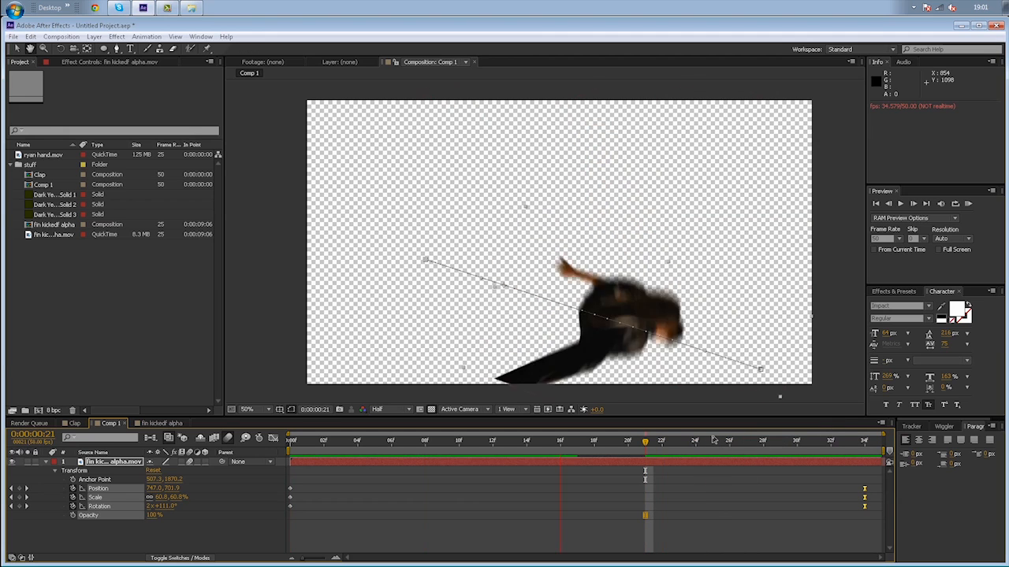
- Show the animation curves in the Graph Editor and move the ending Position, Scale and Rotation keyframes to 0:00:00:32
drag(766, 440, 864, 442)
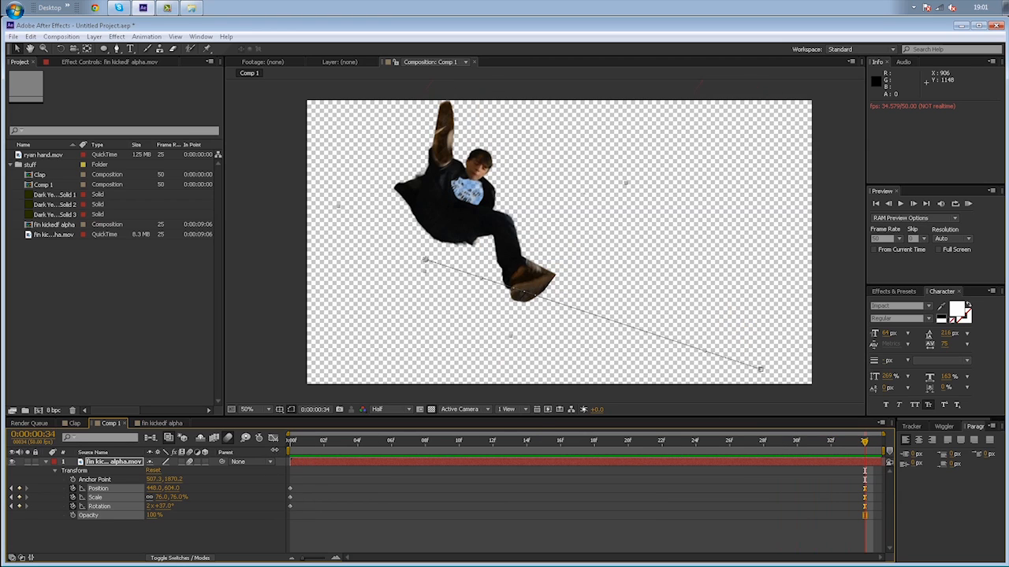
click(273, 438)
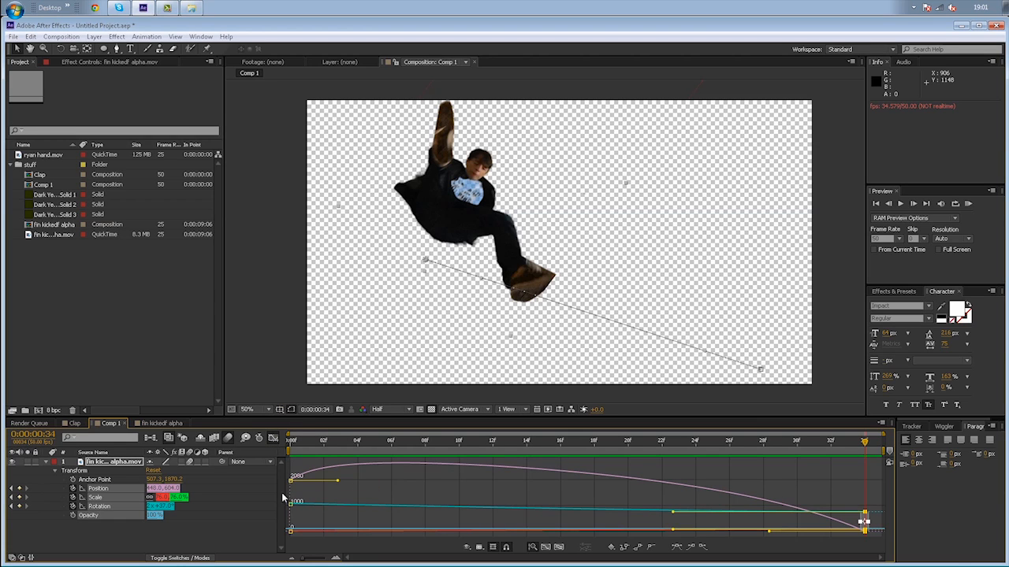
drag(293, 441, 796, 459)
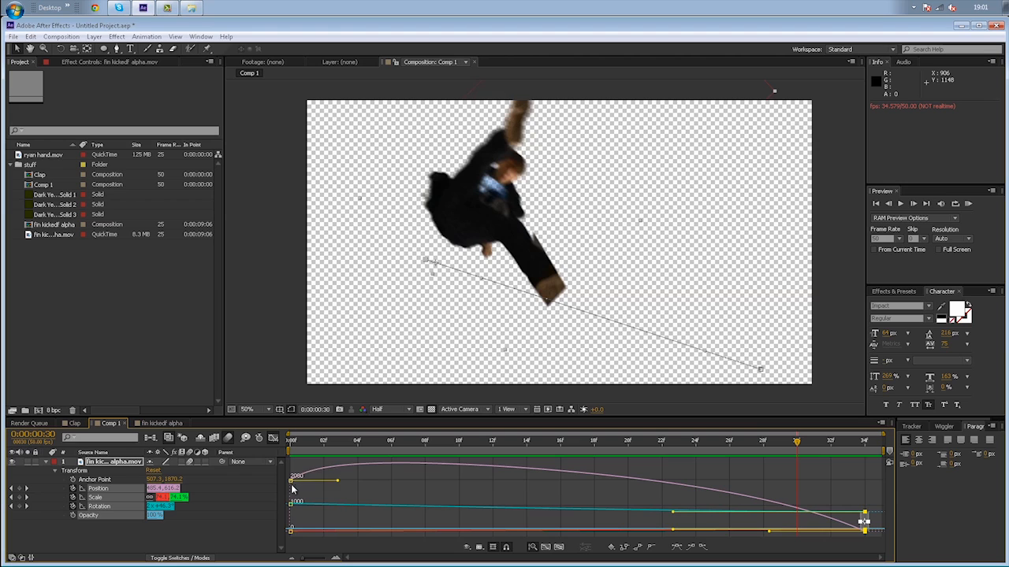
drag(295, 455, 859, 457)
drag(855, 526, 830, 529)
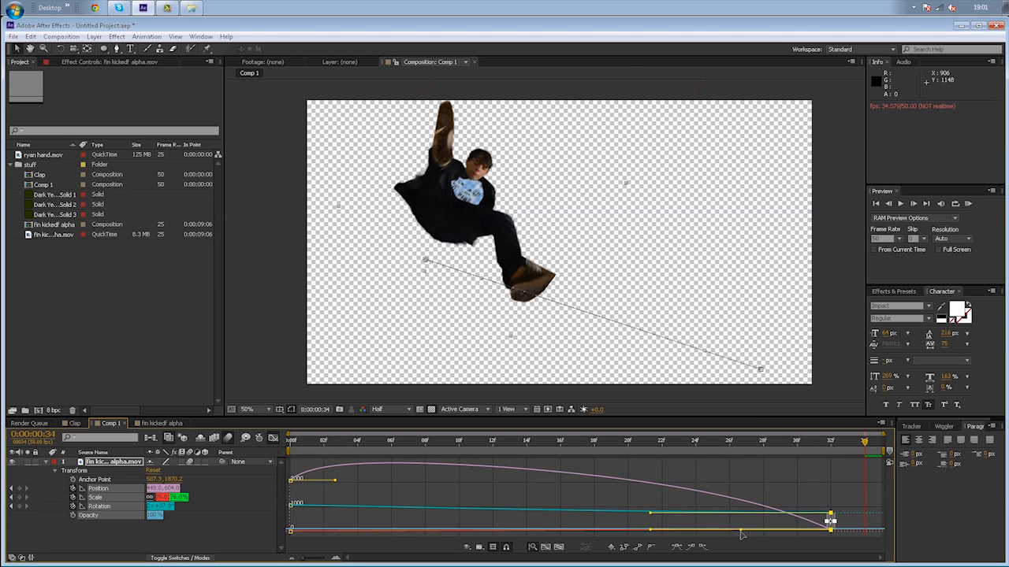
- Shorten the incoming ease handle on the Position curve so it drops steeply just before 0:00:00:32, and preview the motion
drag(741, 533, 829, 516)
click(832, 445)
drag(824, 447, 661, 461)
drag(737, 461, 933, 481)
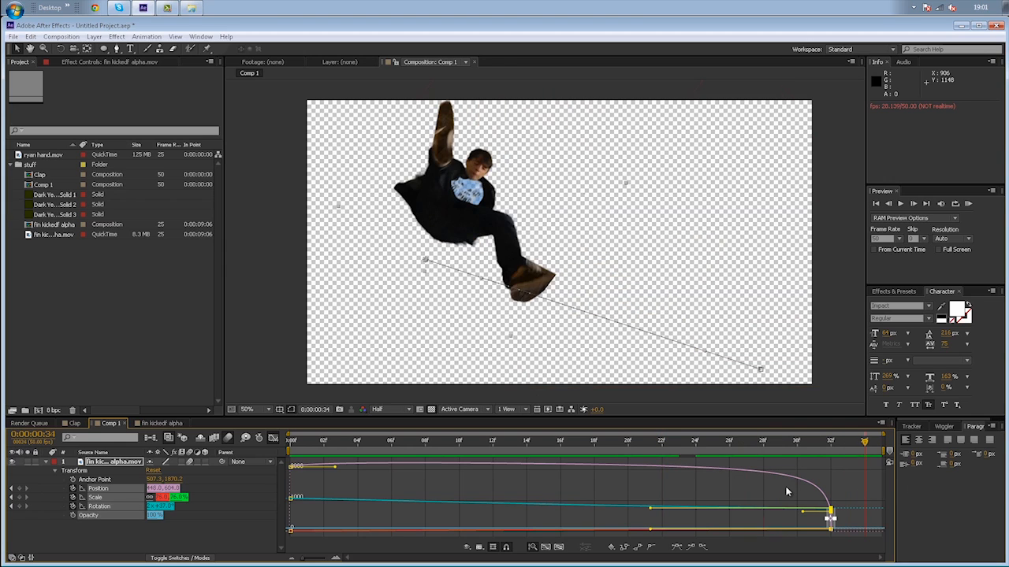
key(space)
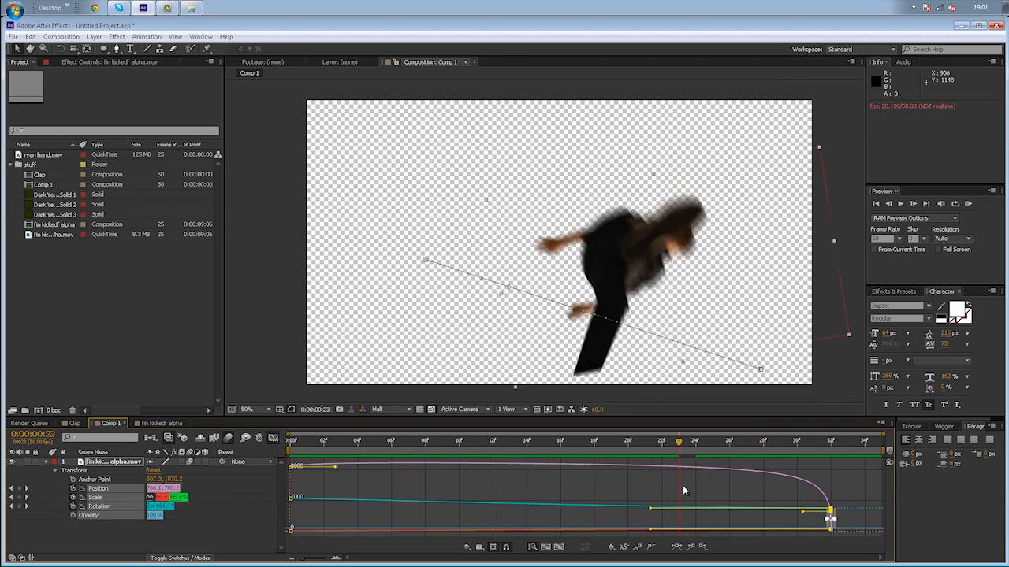
drag(682, 490, 590, 491)
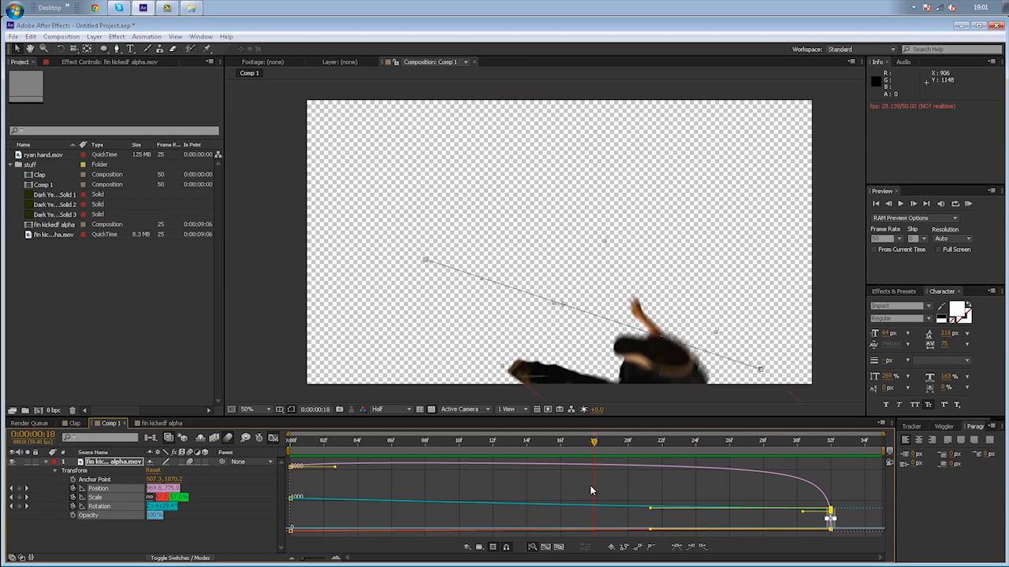
key(space)
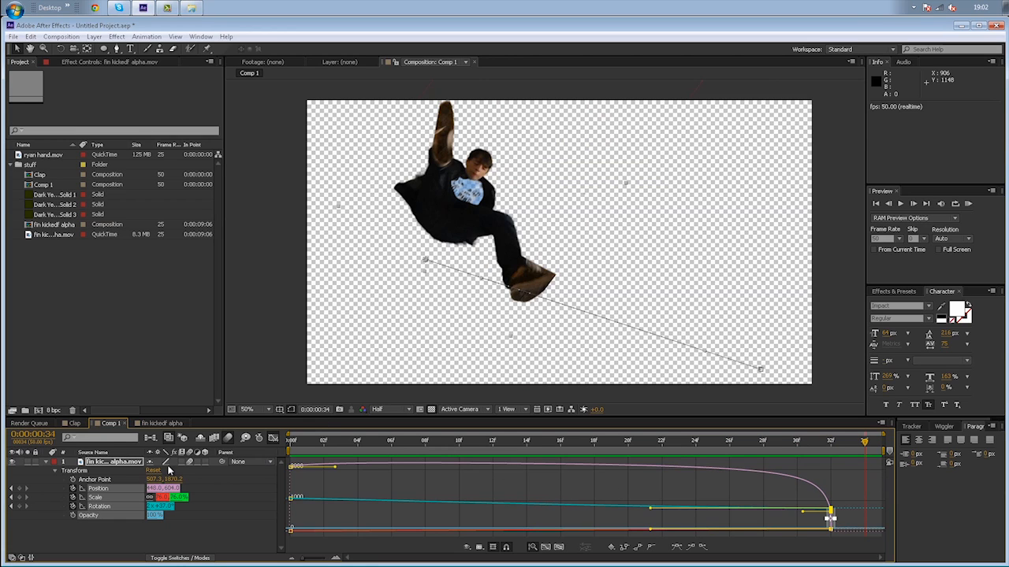
- Close the Graph Editor, make the layer 3D, push its Z position at 0:00:00:32 back to about 14472, and preview
click(273, 438)
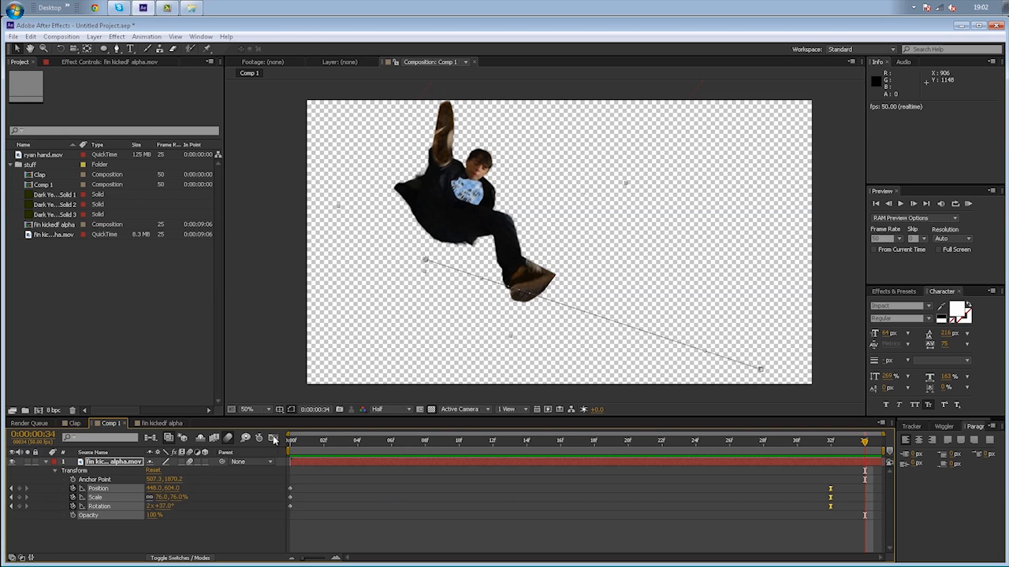
drag(293, 441, 829, 468)
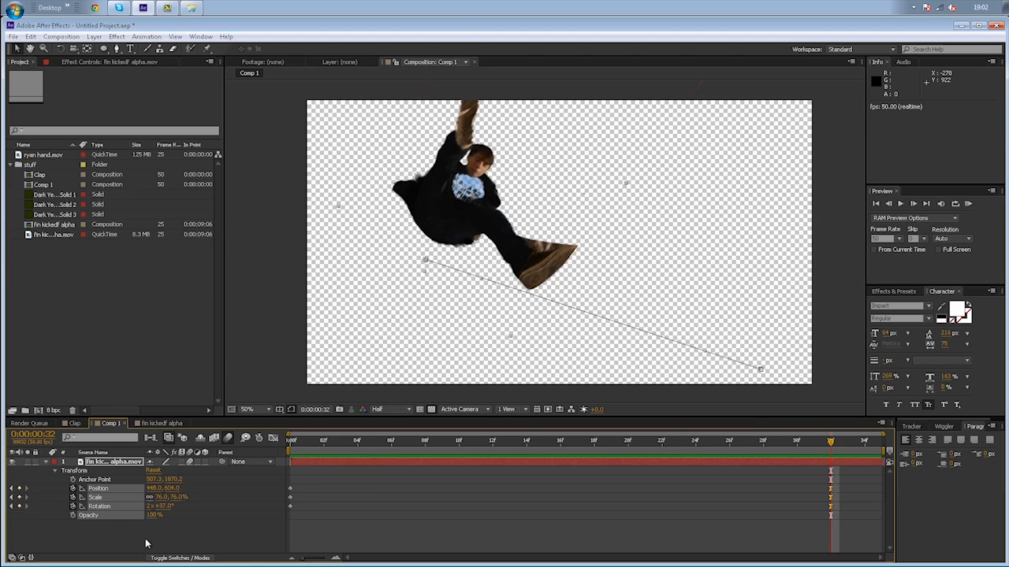
click(204, 463)
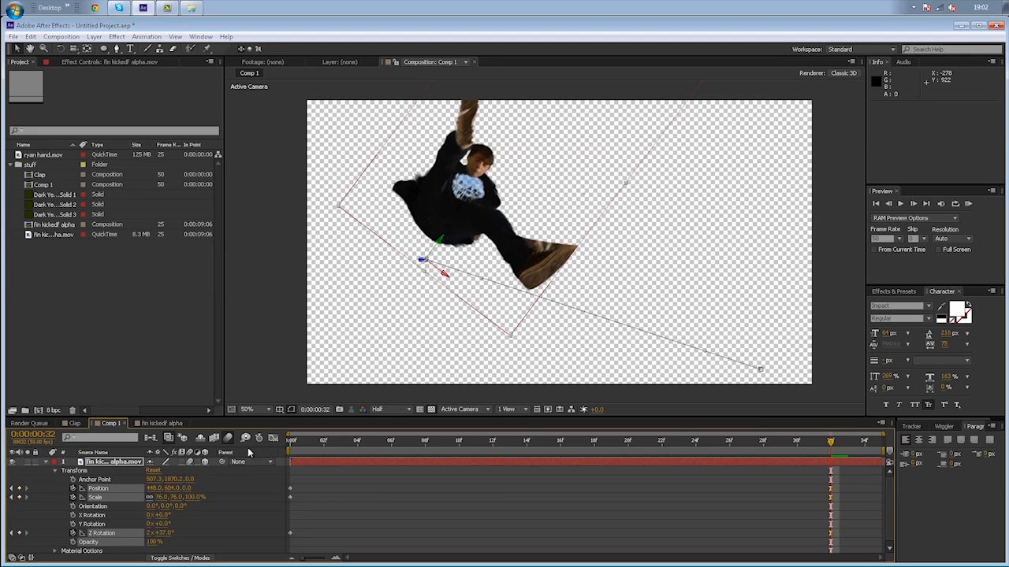
drag(423, 261, 865, 189)
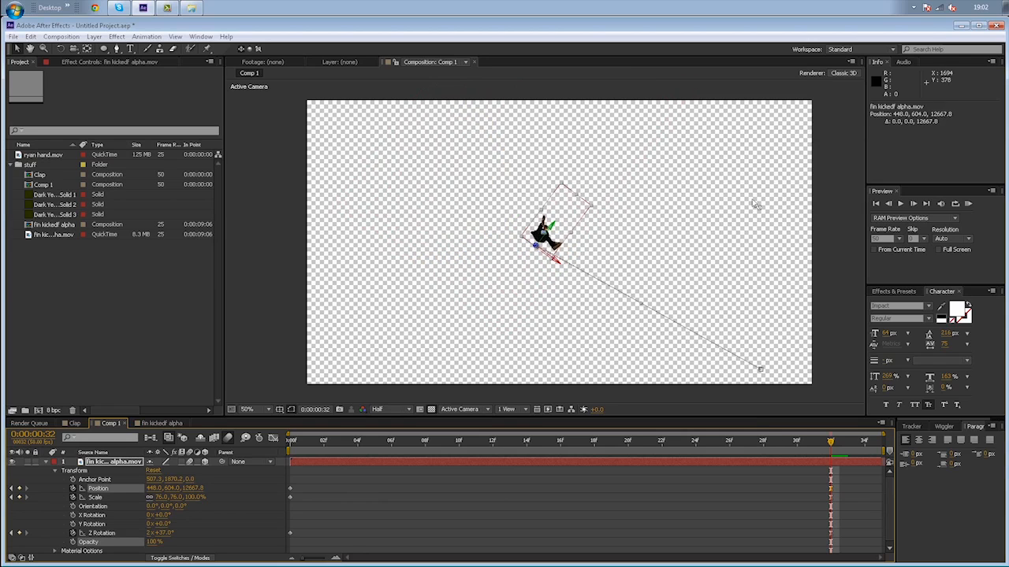
drag(810, 448, 236, 460)
key(space)
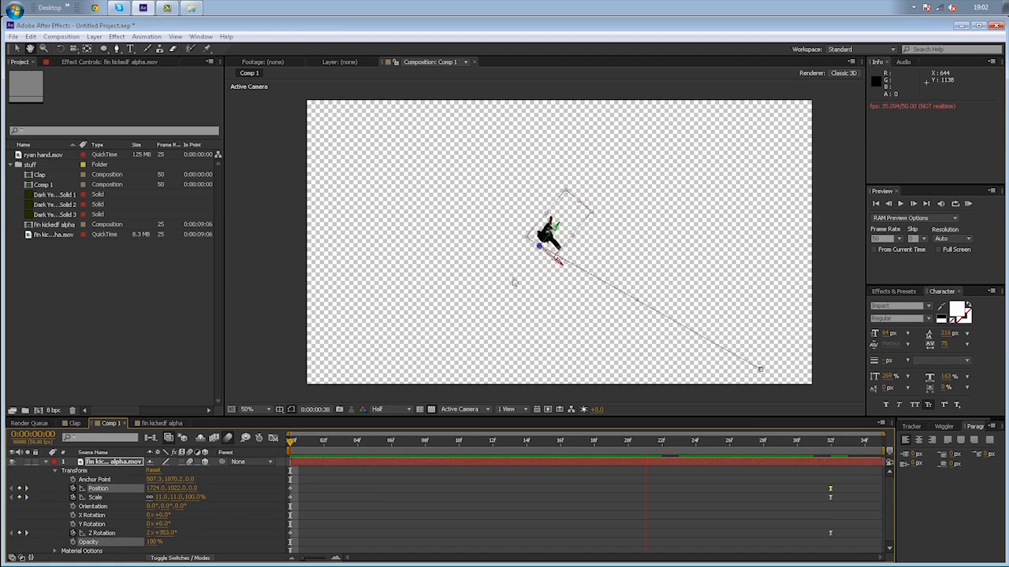
key(space)
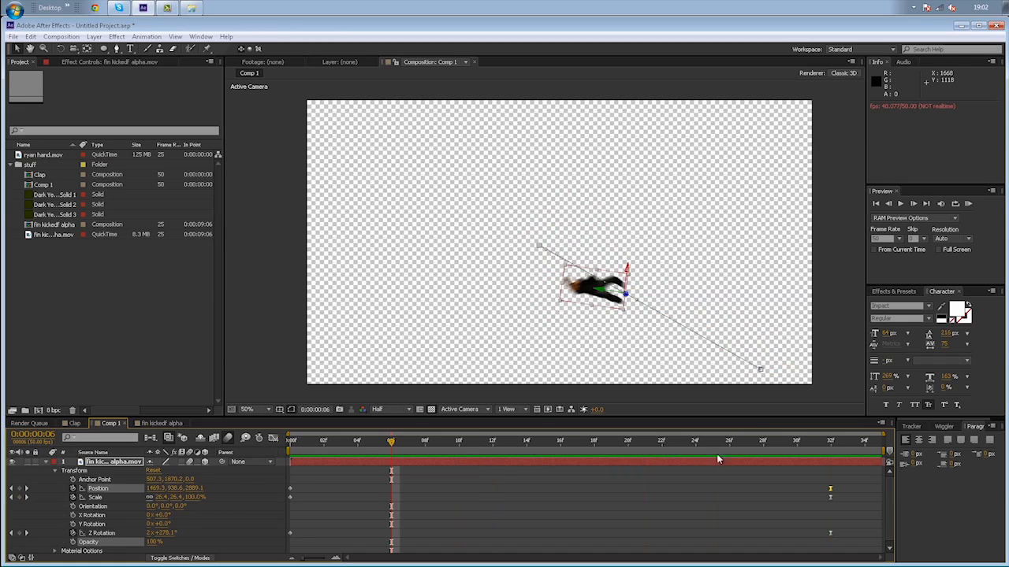
- Turn off the transparency grid at 0:00:00:32 and inspect the layer's motion path up close
drag(469, 446, 828, 383)
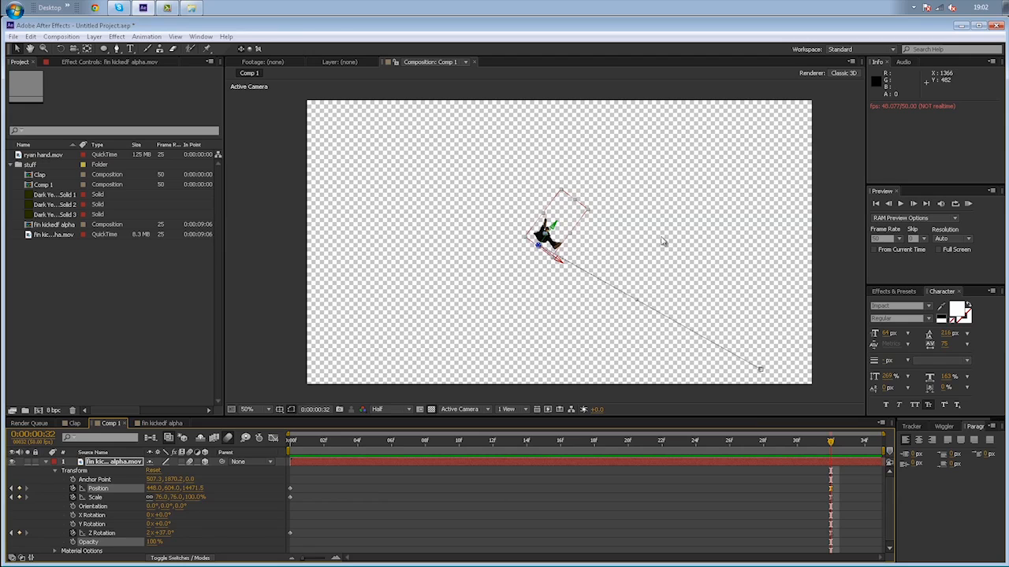
key(period)
scroll(650, 345, up, 2)
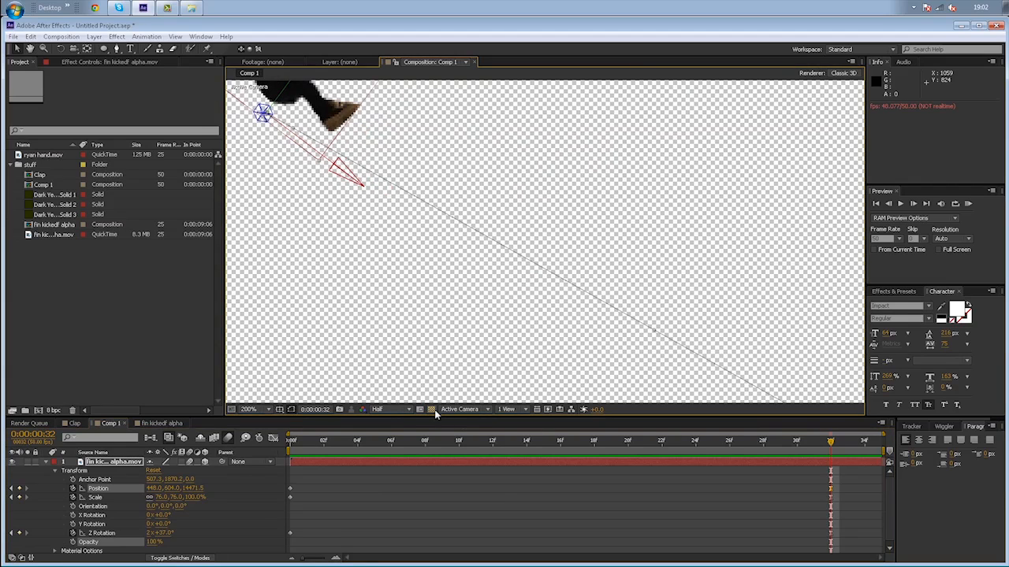
click(432, 409)
scroll(536, 315, up, 3)
drag(571, 313, 378, 119)
drag(765, 253, 595, 156)
drag(757, 323, 484, 175)
drag(678, 280, 563, 215)
drag(707, 297, 471, 181)
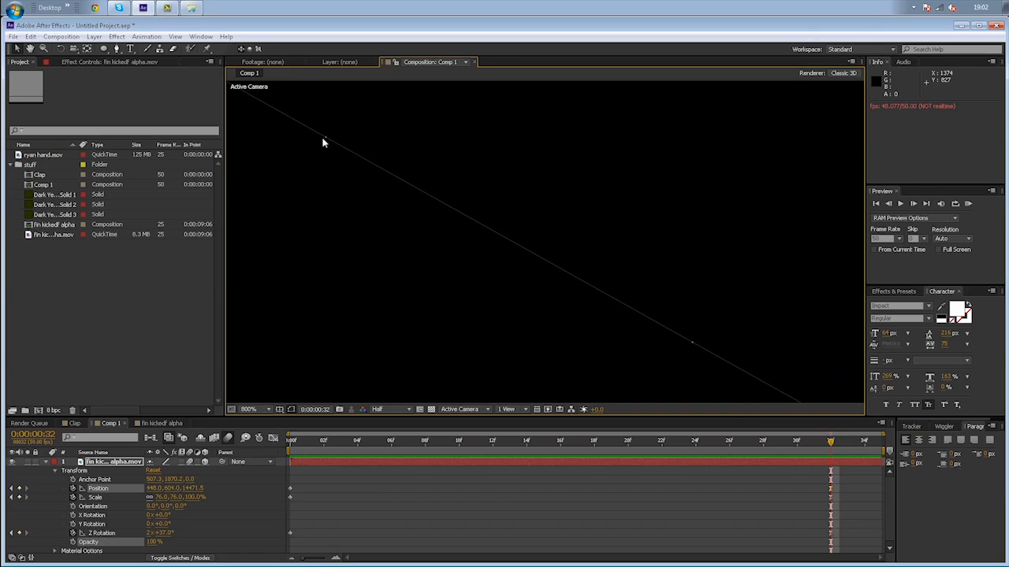
- Reselect the footage layer at 0:00:00:32 and examine its whole motion path in the composition
click(324, 142)
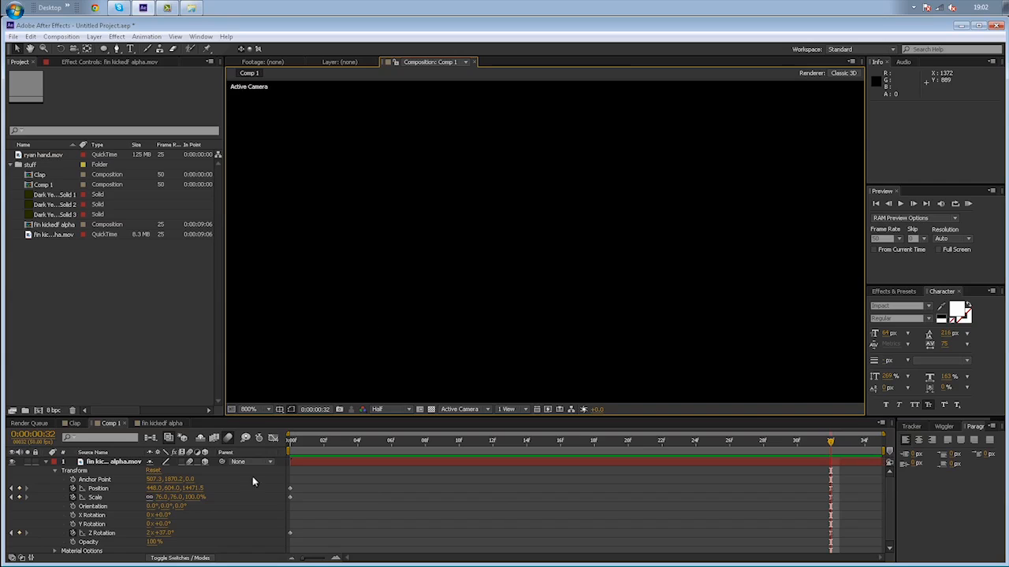
click(184, 463)
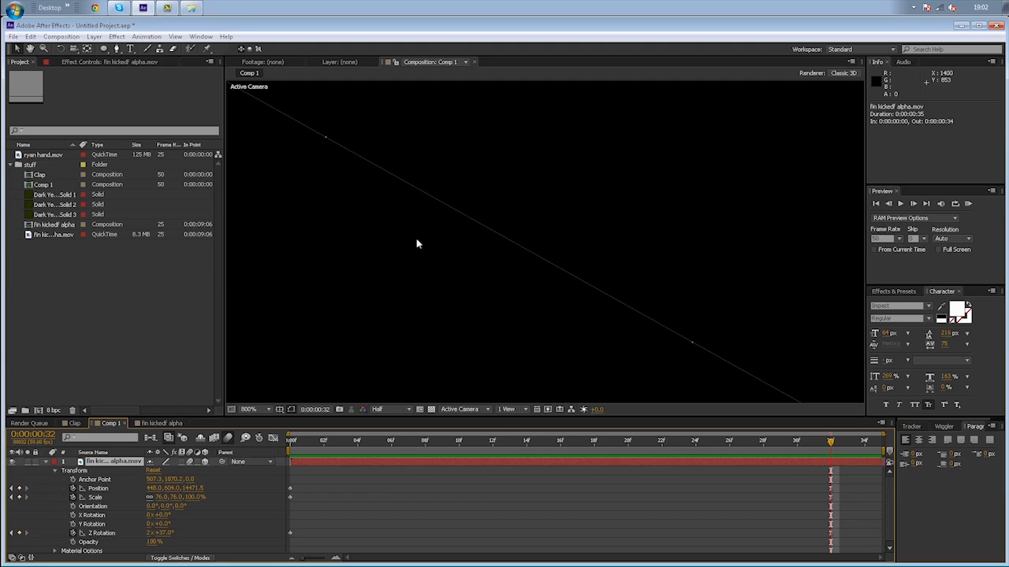
key(space)
drag(462, 268, 292, 184)
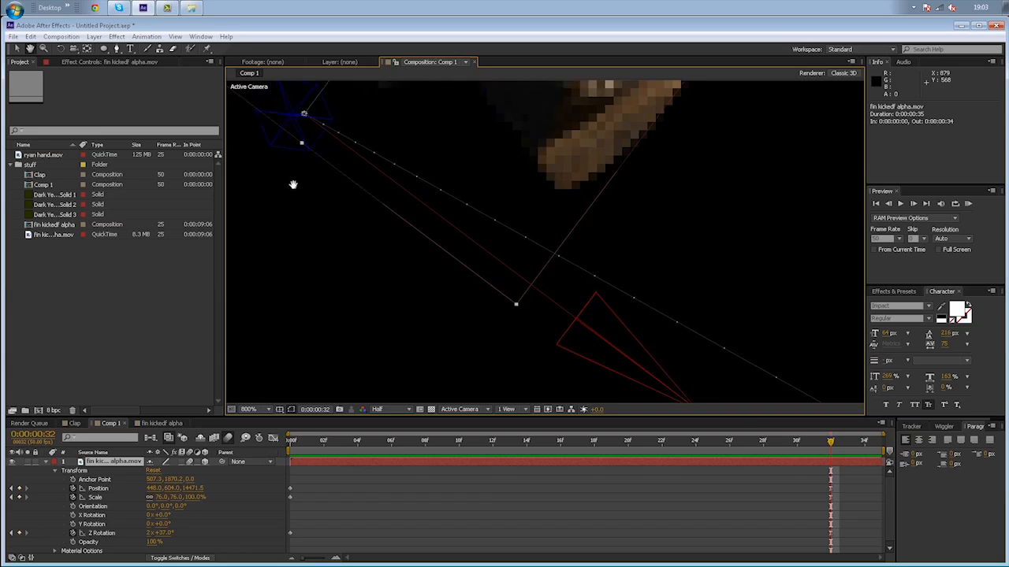
key(comma)
key(comma)
key(comma)
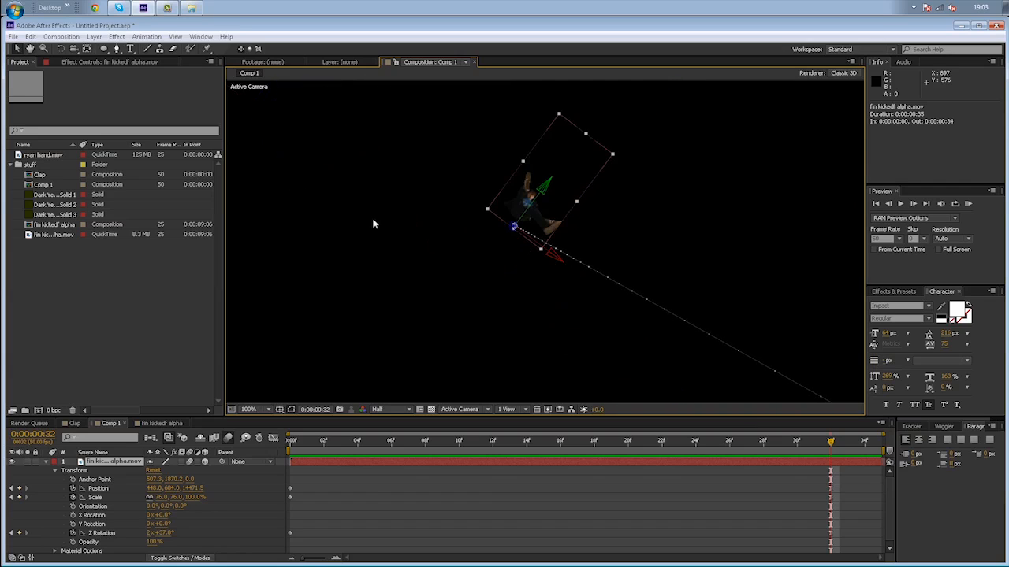
key(comma)
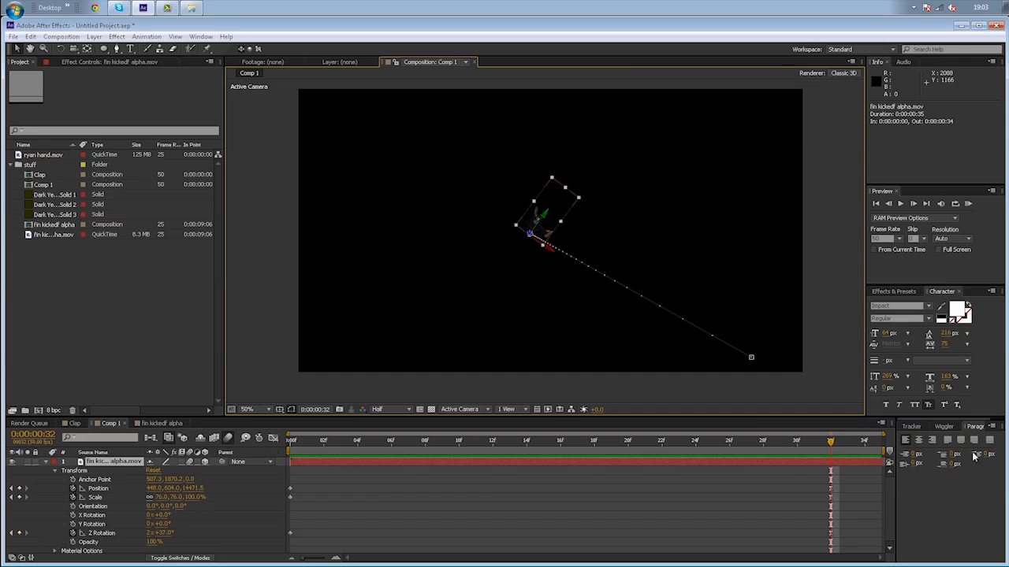
- Preview the layer's 3D movement and stop playback at 0:00:00:15
key(space)
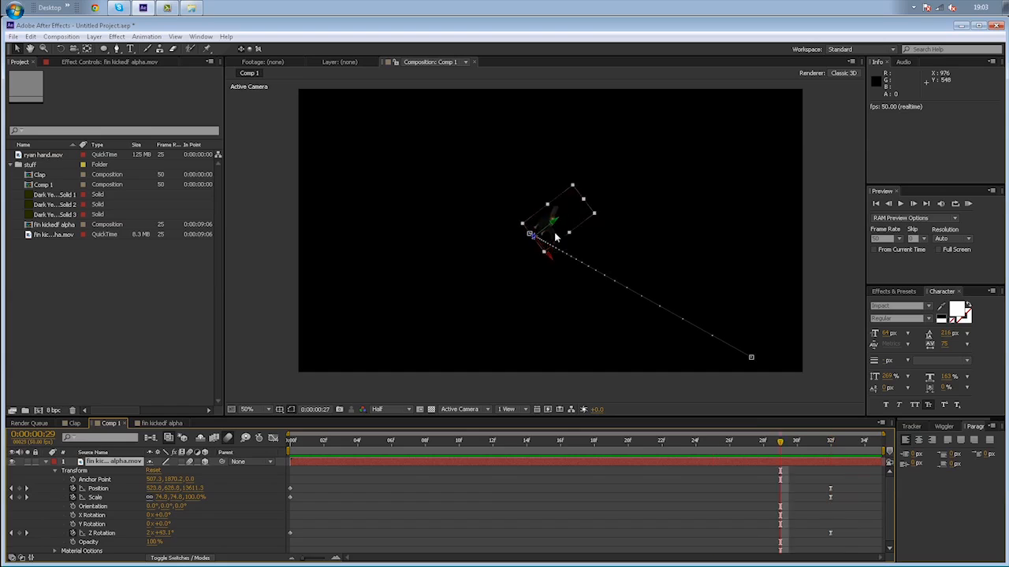
key(space)
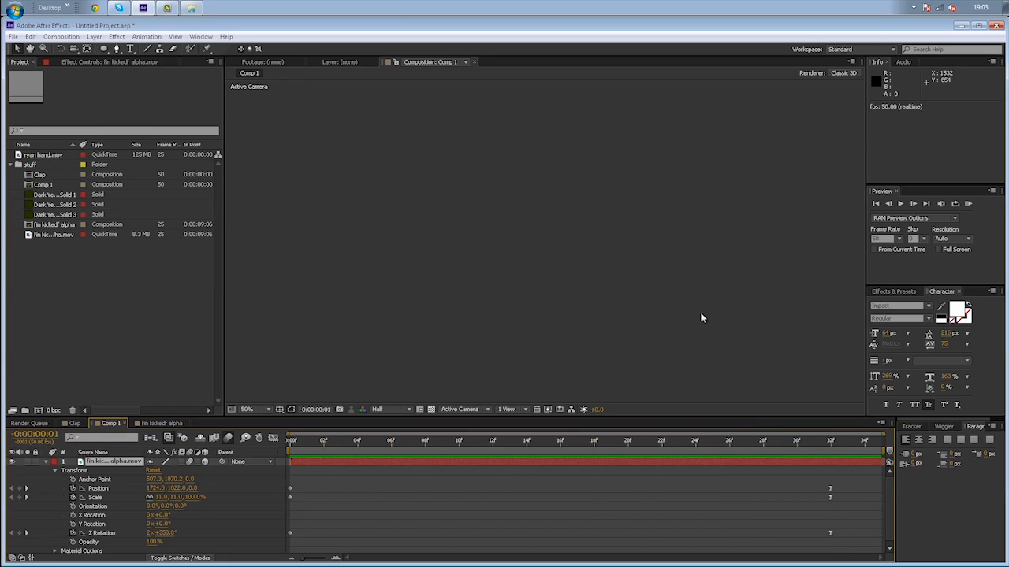
key(space)
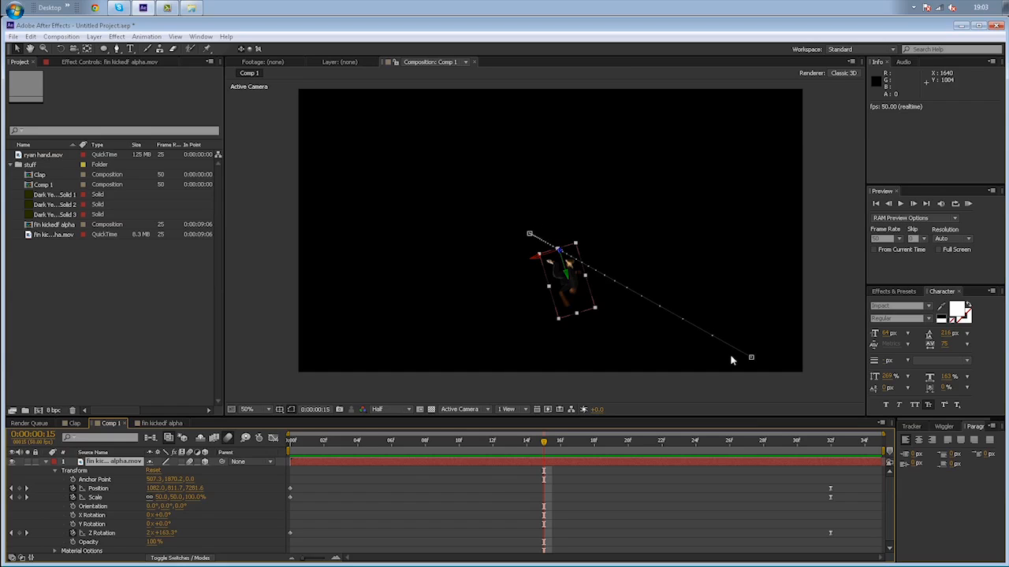
- Switch the composition to the Top view and examine the layer's depth path, advancing to 0:00:00:16
click(465, 409)
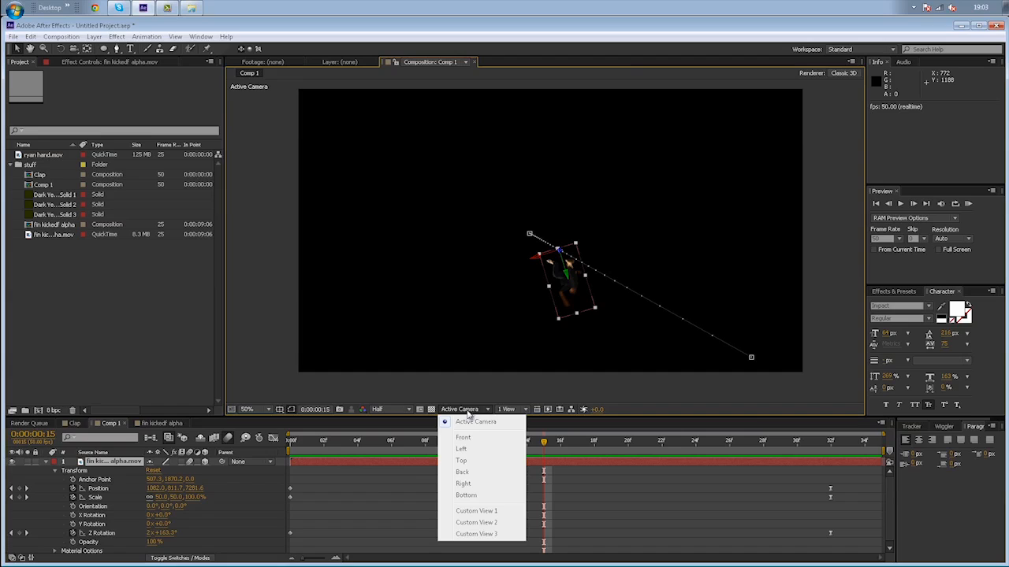
click(476, 461)
key(comma)
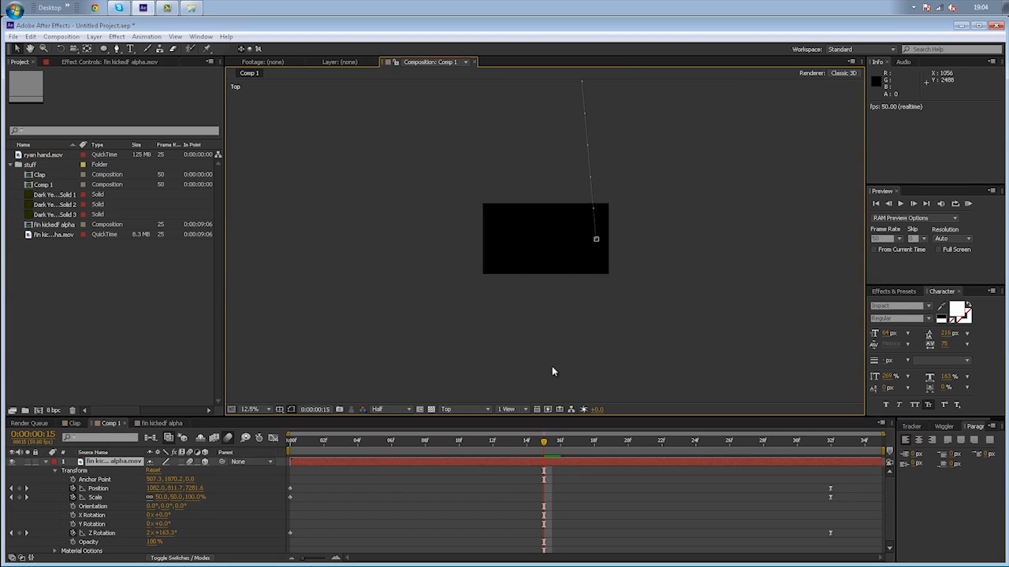
key(comma)
key(comma)
key(comma)
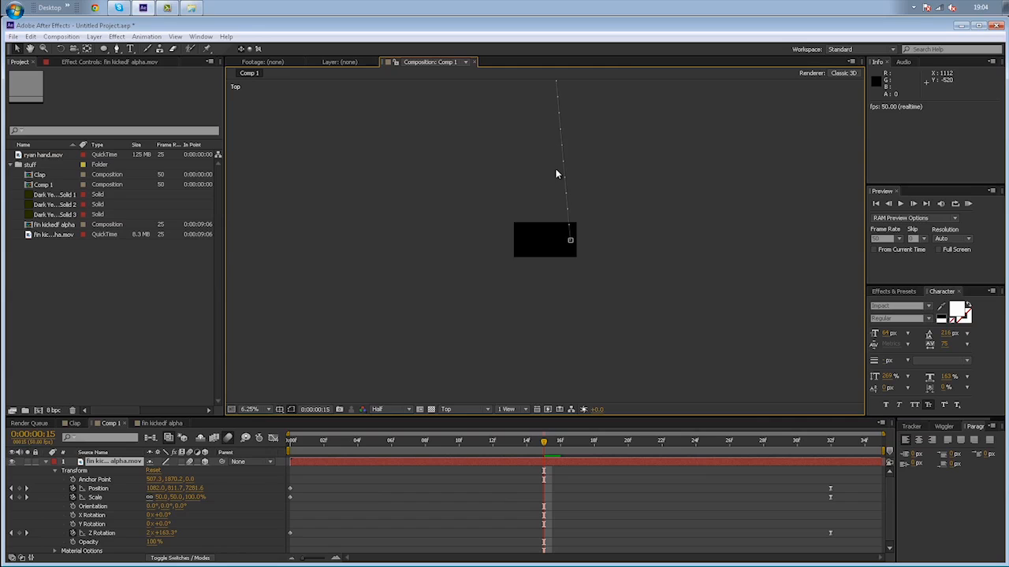
key(Page_Down)
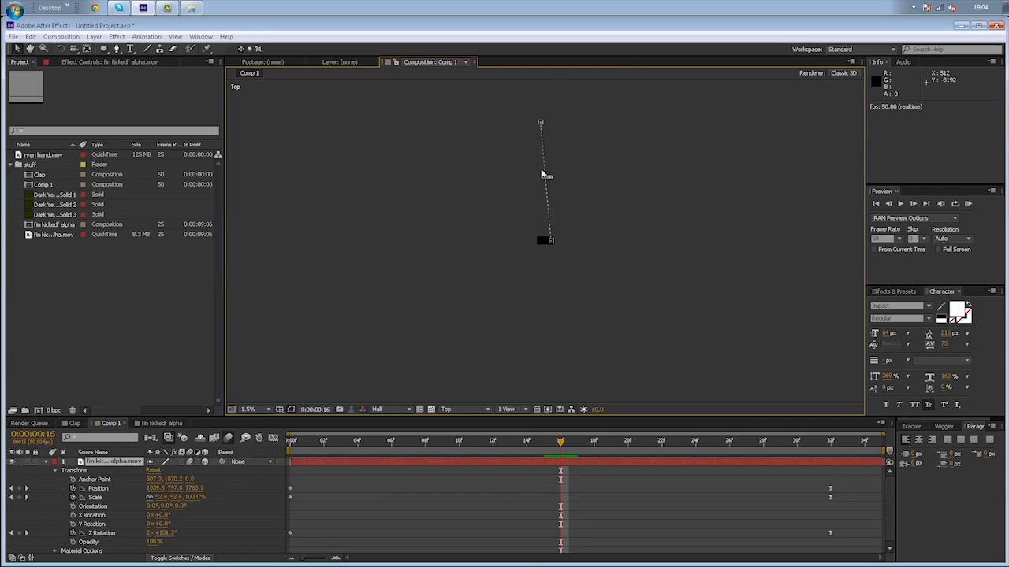
key(period)
key(period)
drag(534, 277, 531, 326)
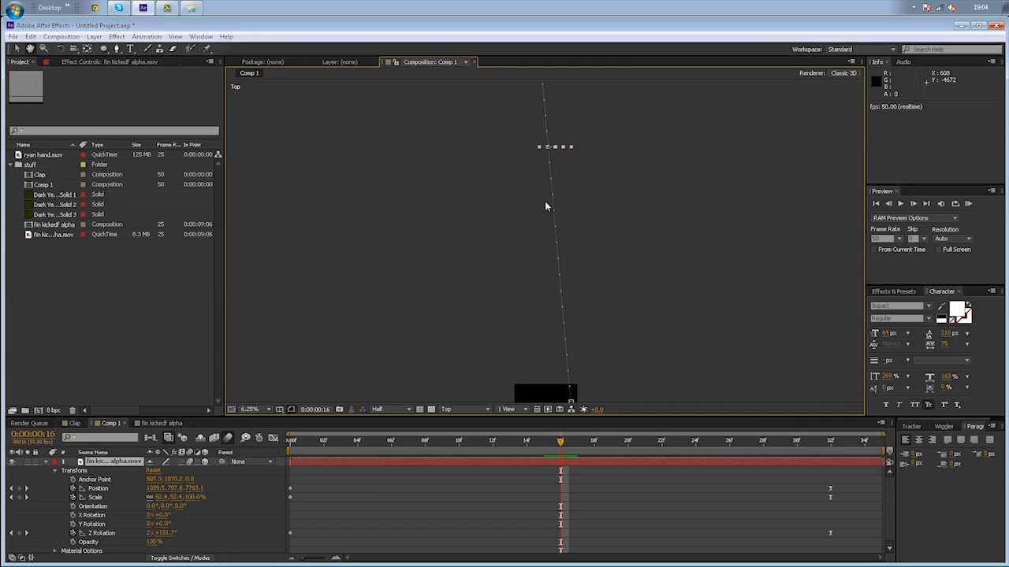
- Advance frame by frame to 0:00:00:21 and examine from above how the layer travels along its path
key(Page_Down)
key(Page_Down)
key(Page_Down)
key(Page_Down)
key(Page_Down)
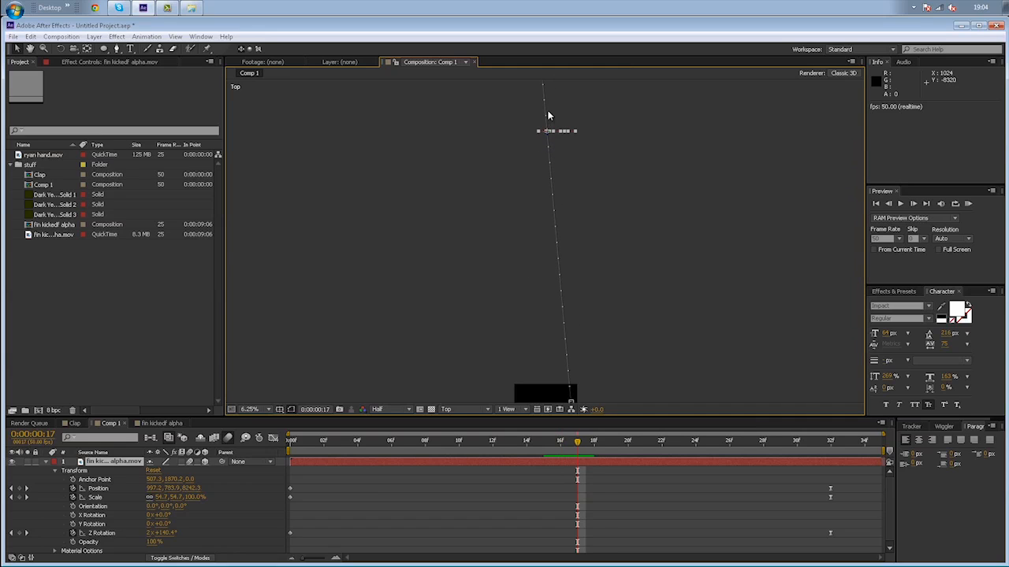
key(space)
key(comma)
key(comma)
key(period)
drag(490, 276, 476, 224)
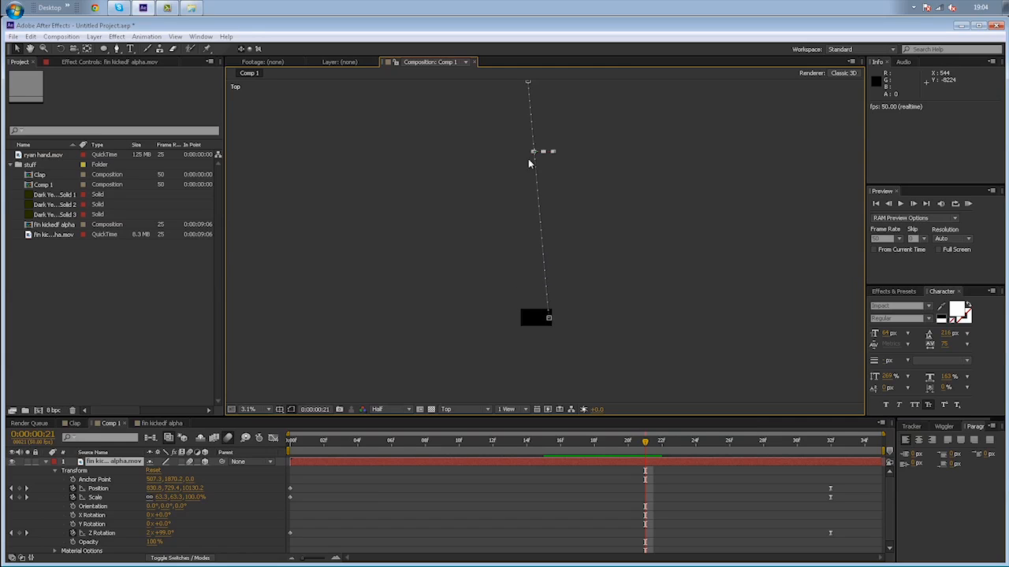
- Return the composition to the Active Camera view with the whole frame and motion path in sight
click(479, 412)
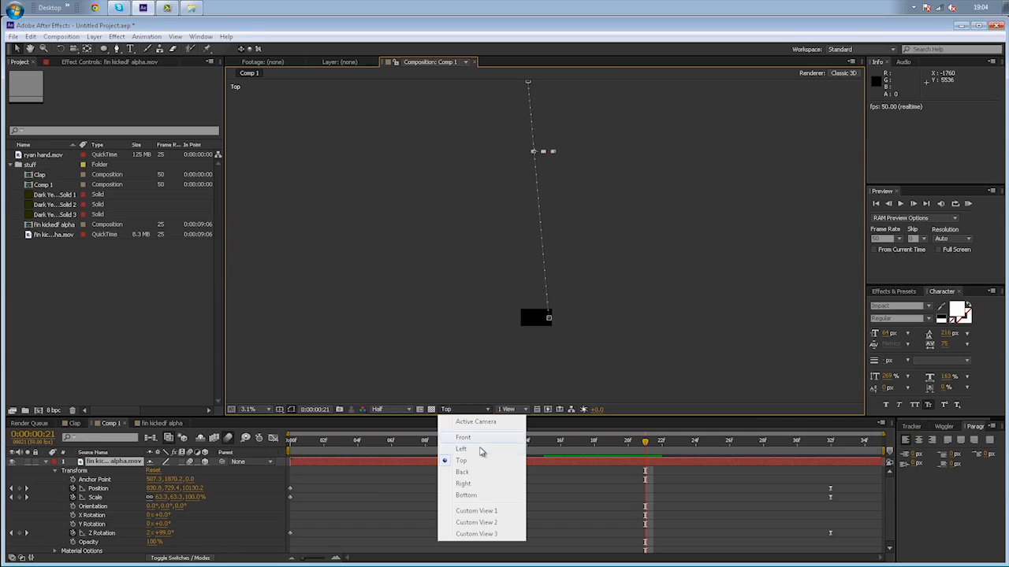
click(495, 418)
scroll(547, 329, up, 3)
drag(537, 345, 567, 108)
drag(559, 261, 608, 107)
drag(583, 302, 583, 100)
drag(550, 297, 543, 226)
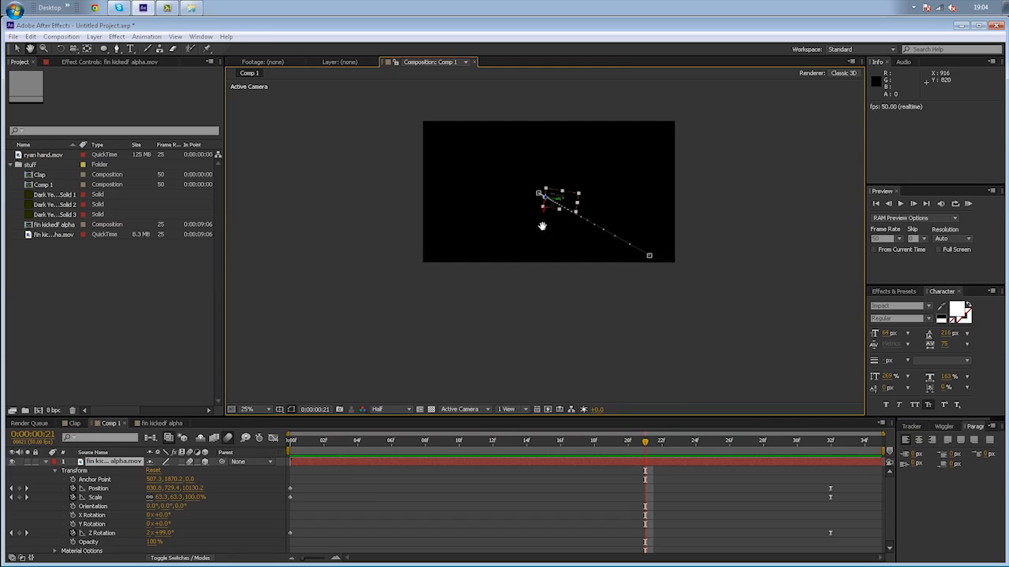